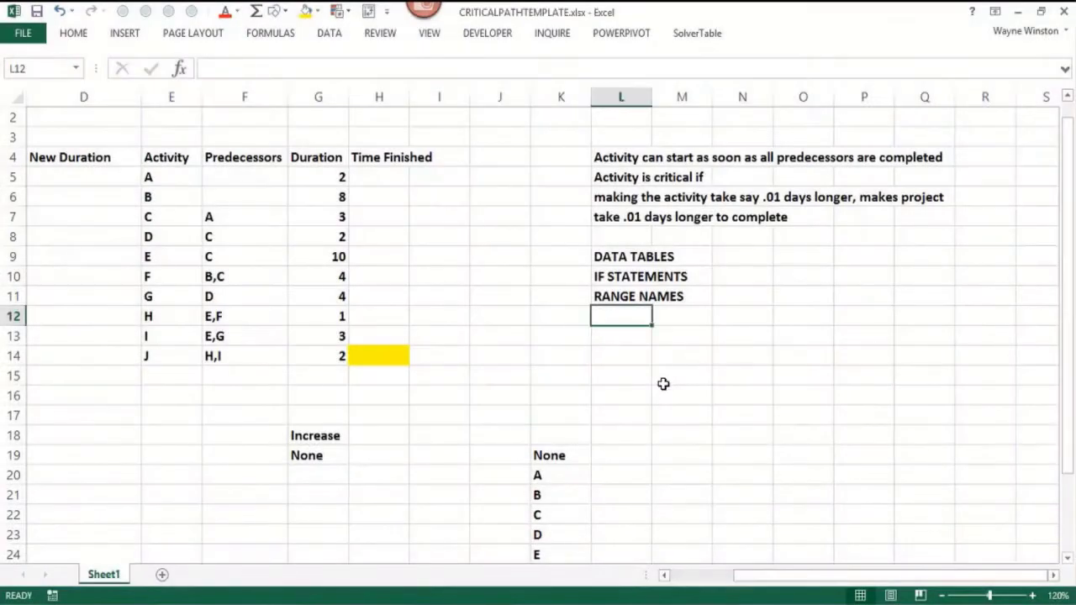
left_click(615, 371)
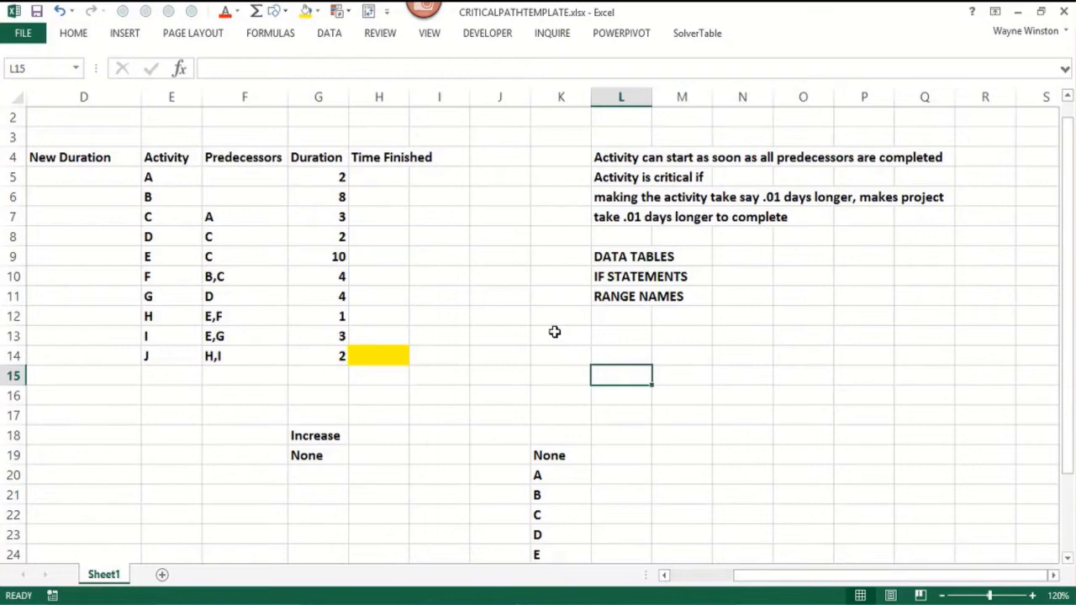
left_click(303, 375)
left_click(256, 379)
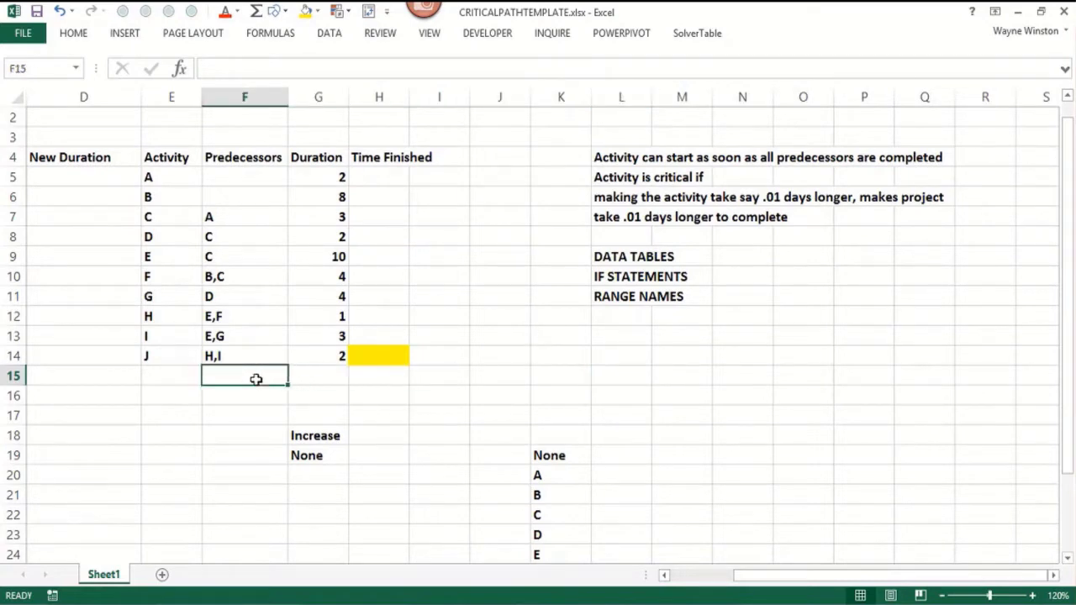
left_click(603, 351)
left_click(535, 336)
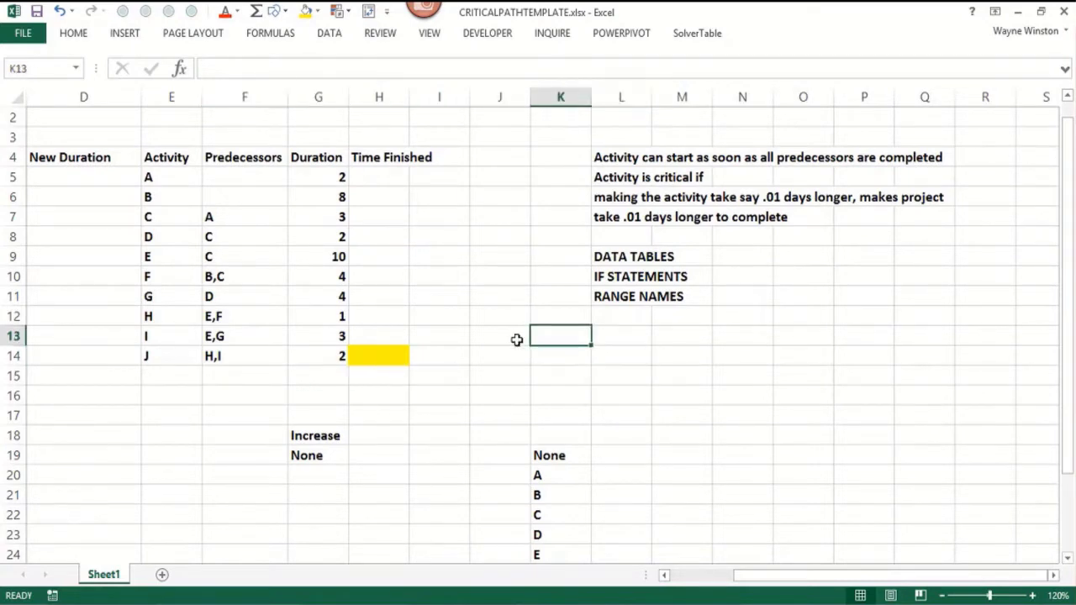
Examine the activities A to J together with their predecessors and durations in the project table
left_click(176, 179)
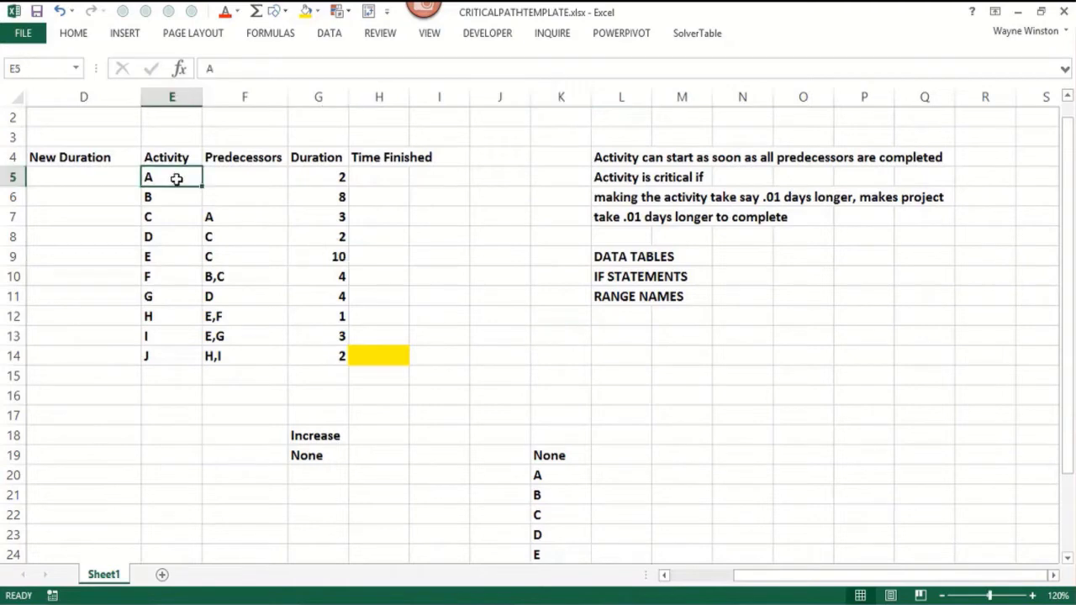
left_click(162, 356)
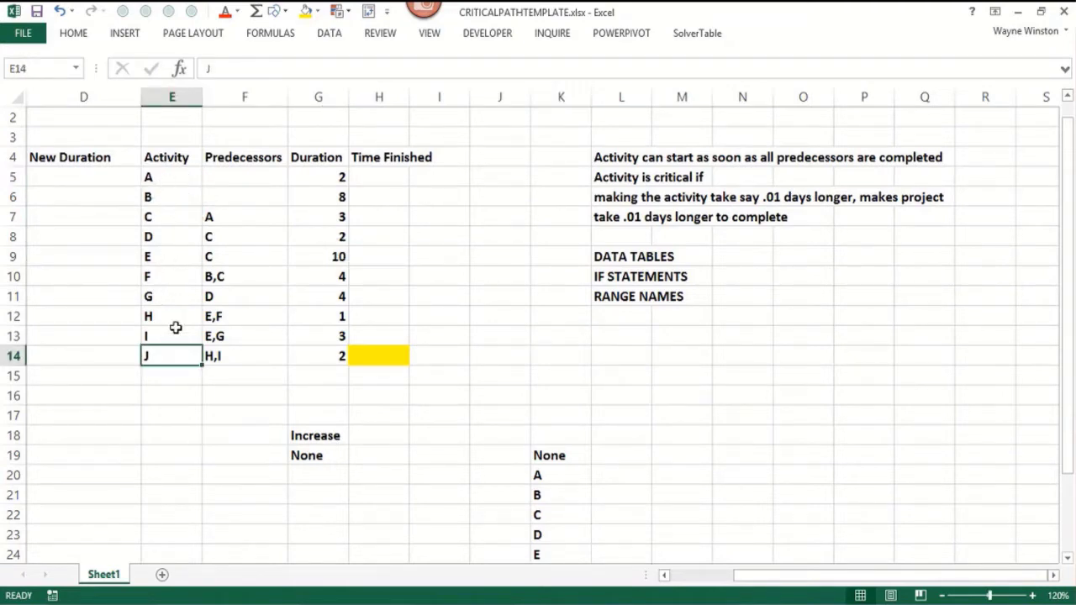
left_click(248, 220)
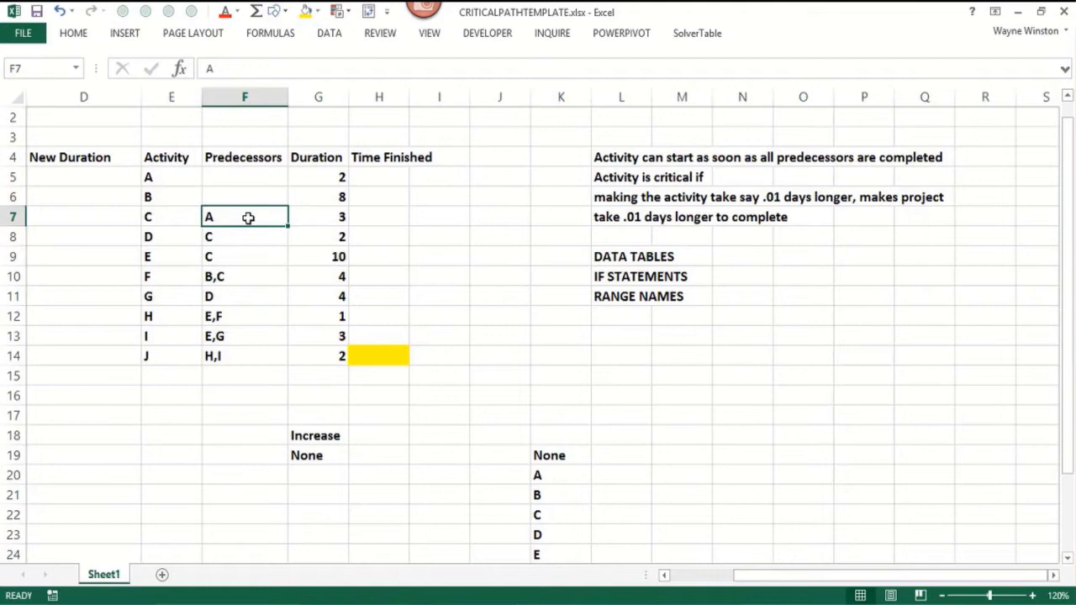
left_click(173, 216)
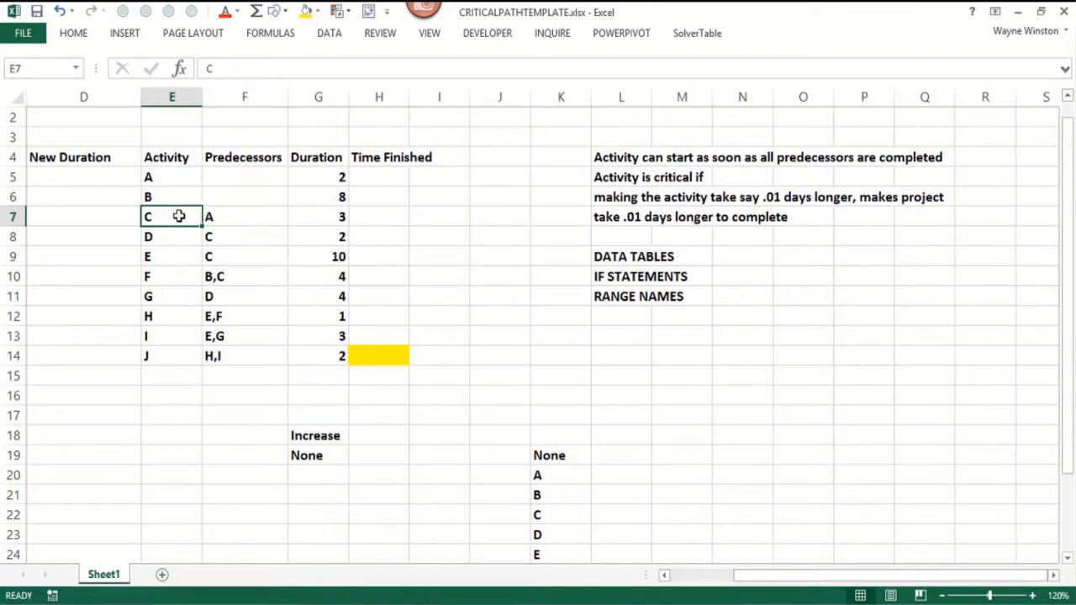
left_click(233, 217)
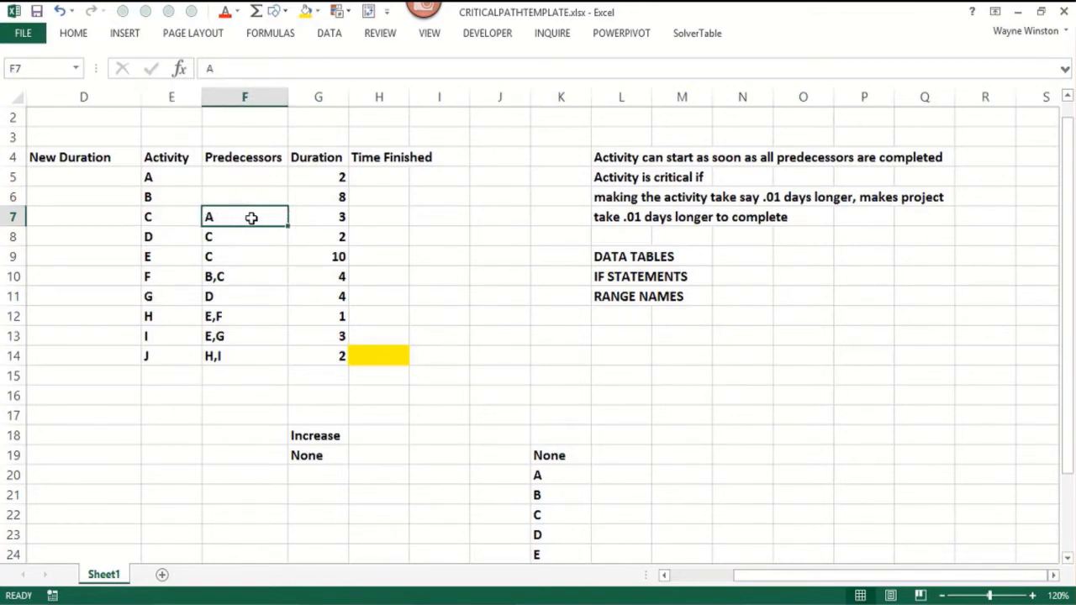
left_click(304, 211)
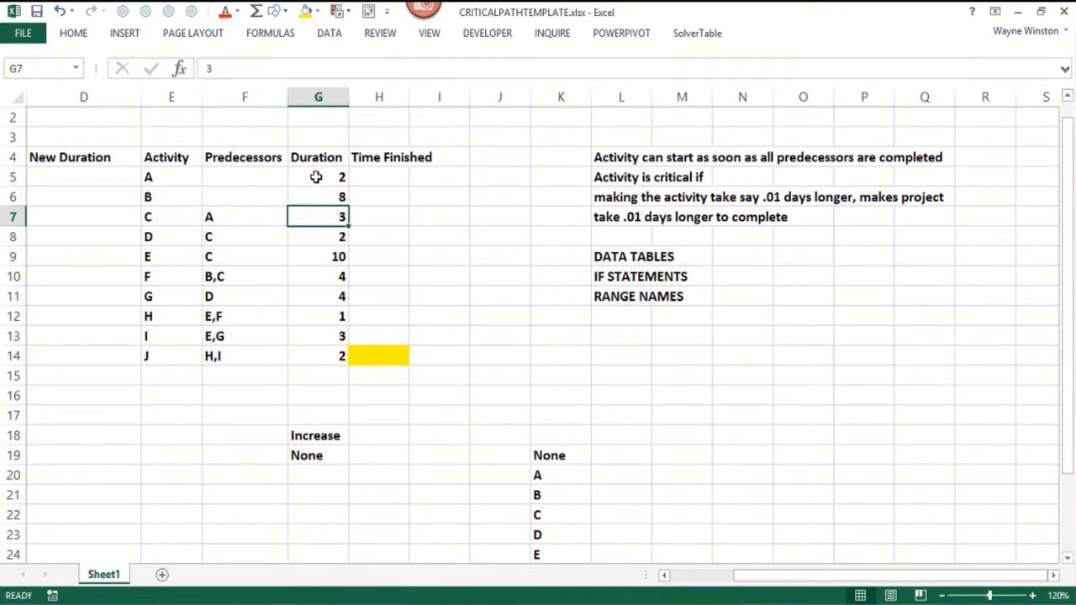
left_click(316, 175)
left_click(313, 354)
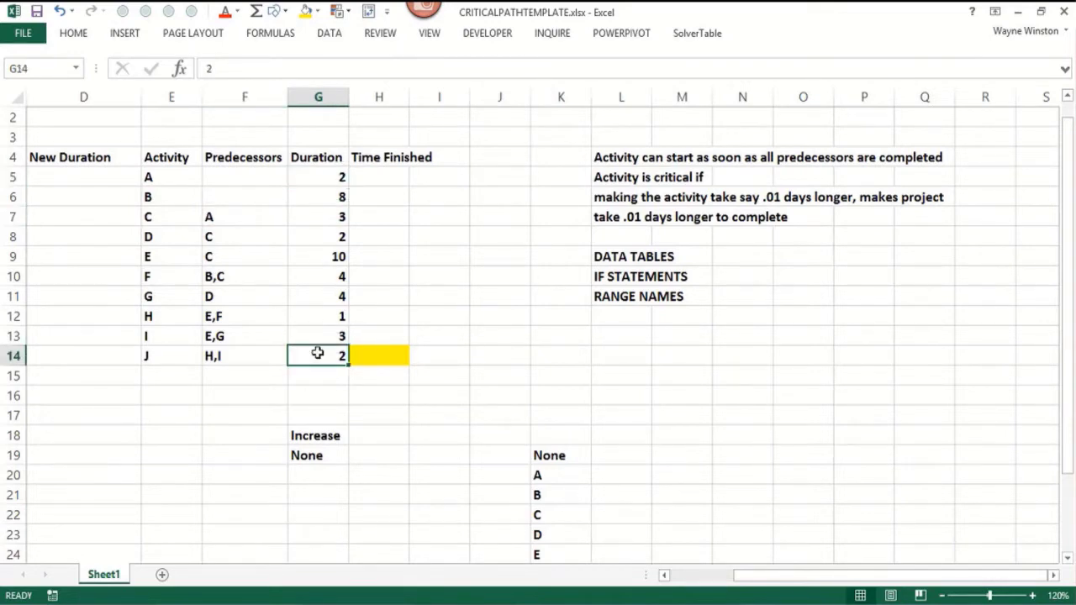
Examine activity J's predecessors, duration and highlighted finish-time cell, and the note defining when an activity is critical
left_click(388, 361)
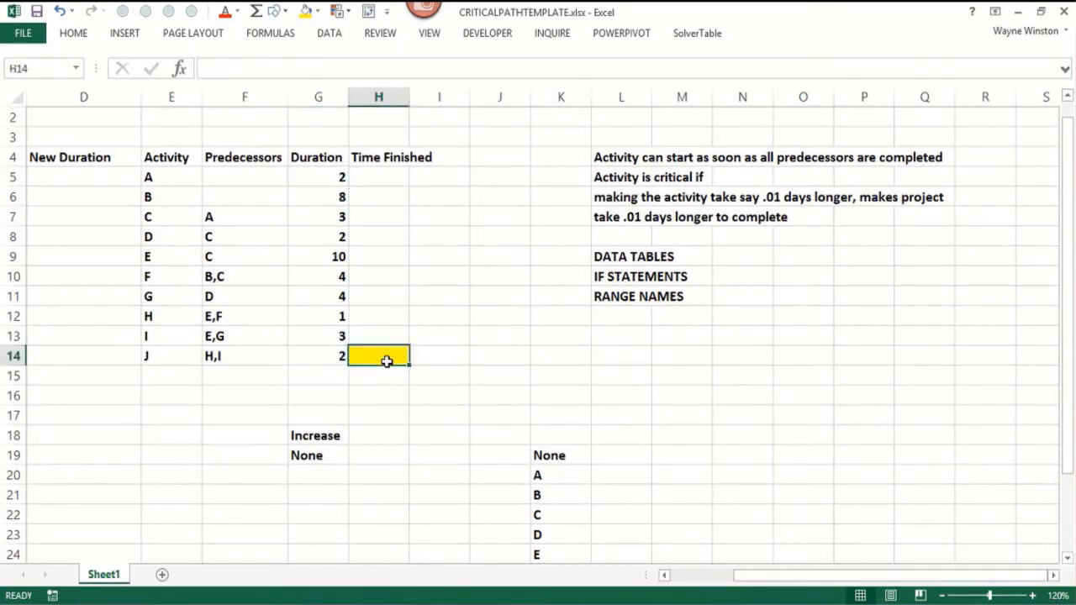
left_click(262, 340)
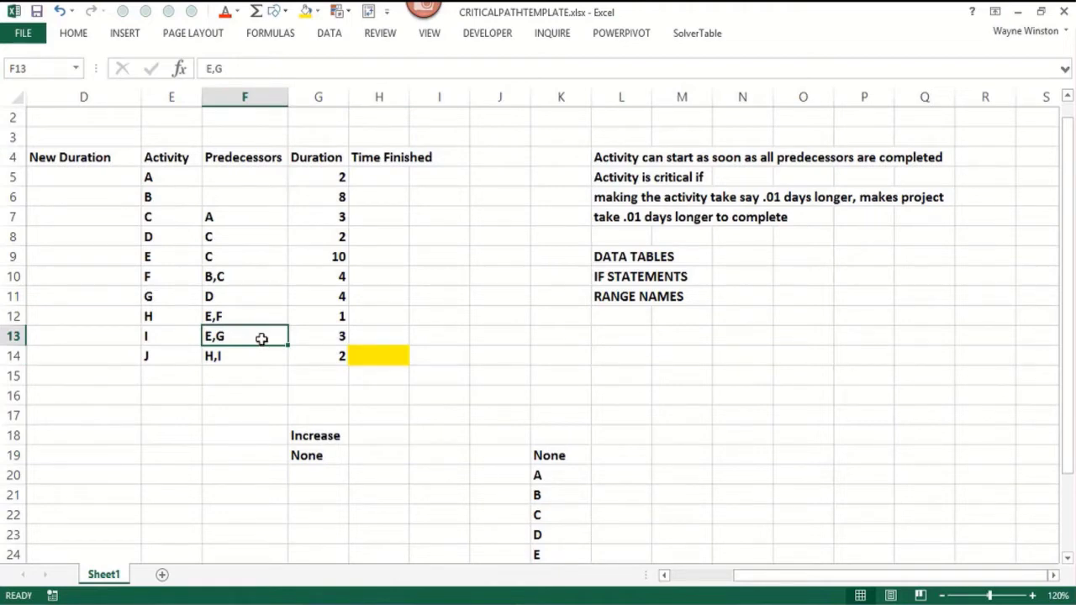
left_click(369, 357)
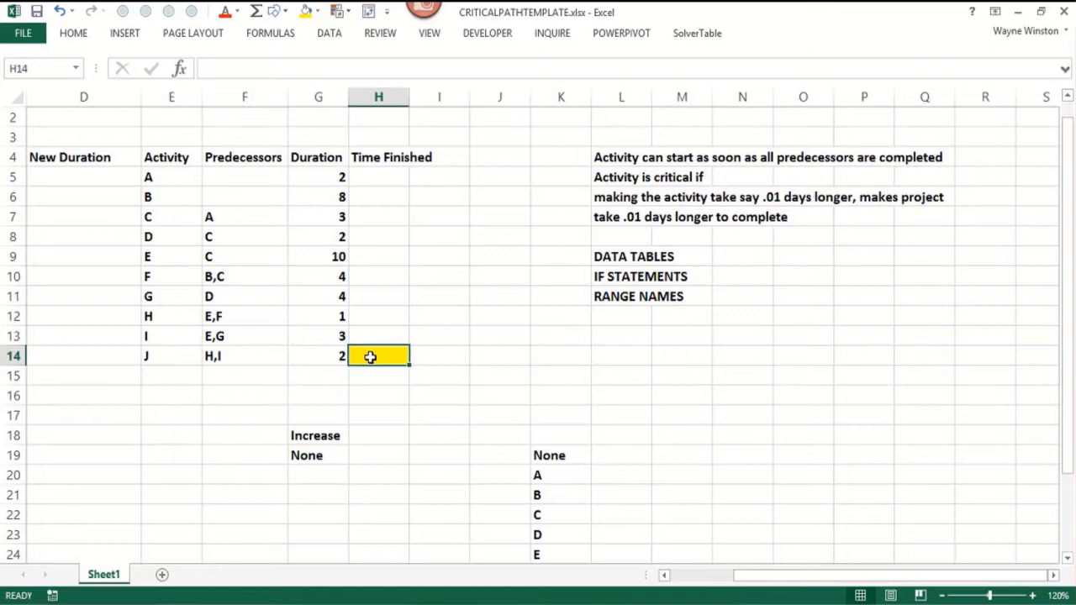
left_click(278, 359)
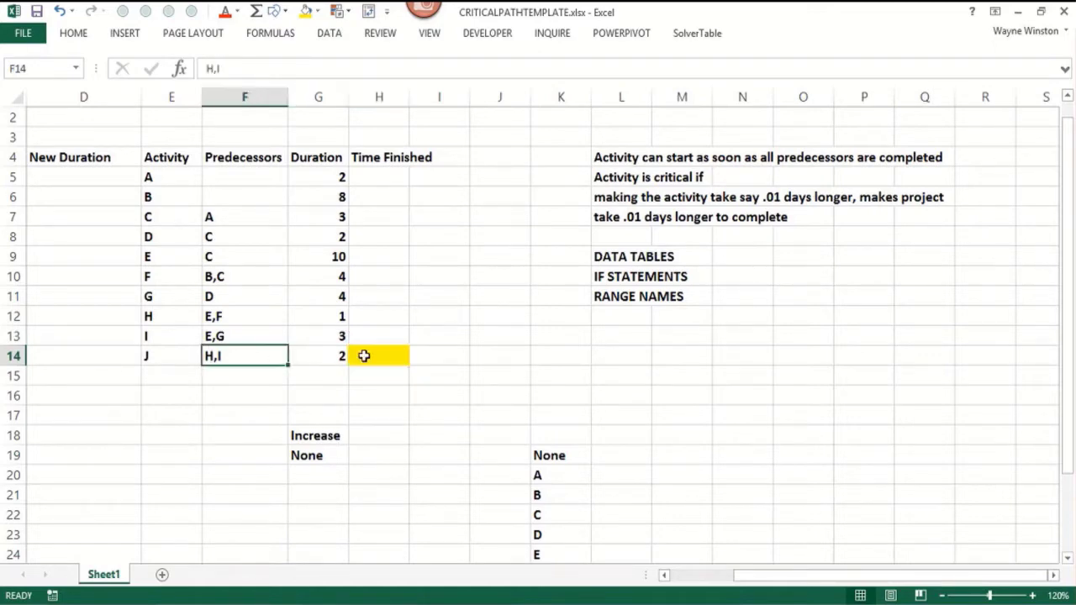
left_click(379, 357)
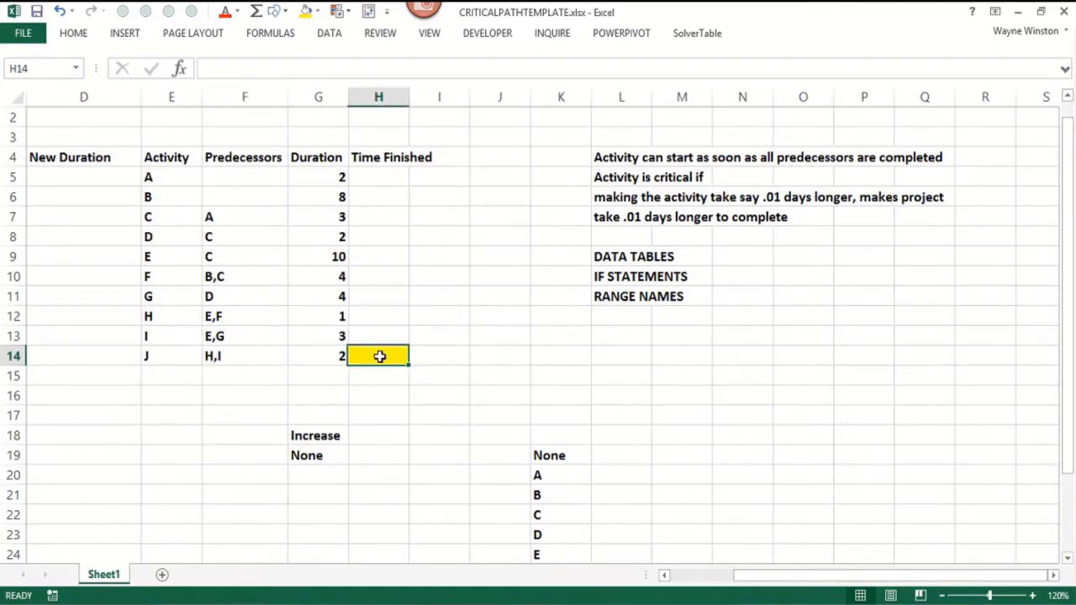
left_click(294, 356)
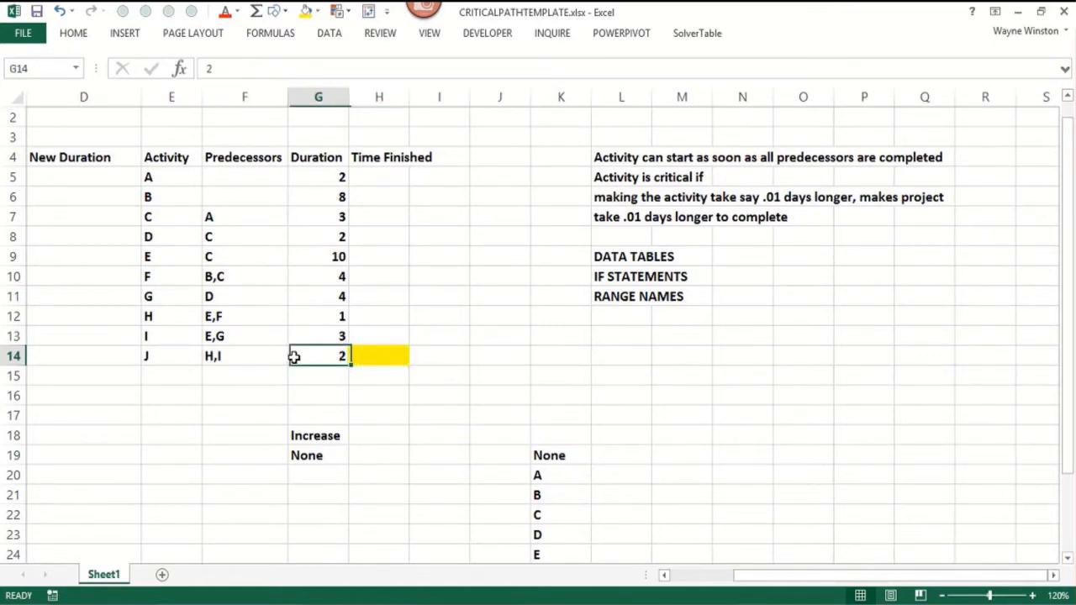
left_click(375, 359)
left_click(626, 233)
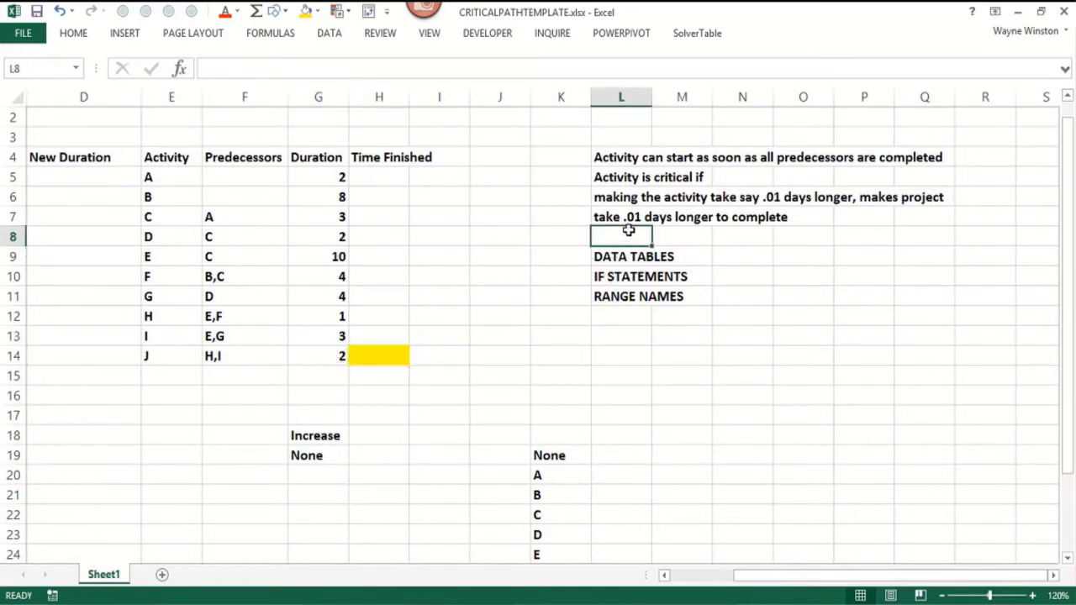
left_click(645, 205)
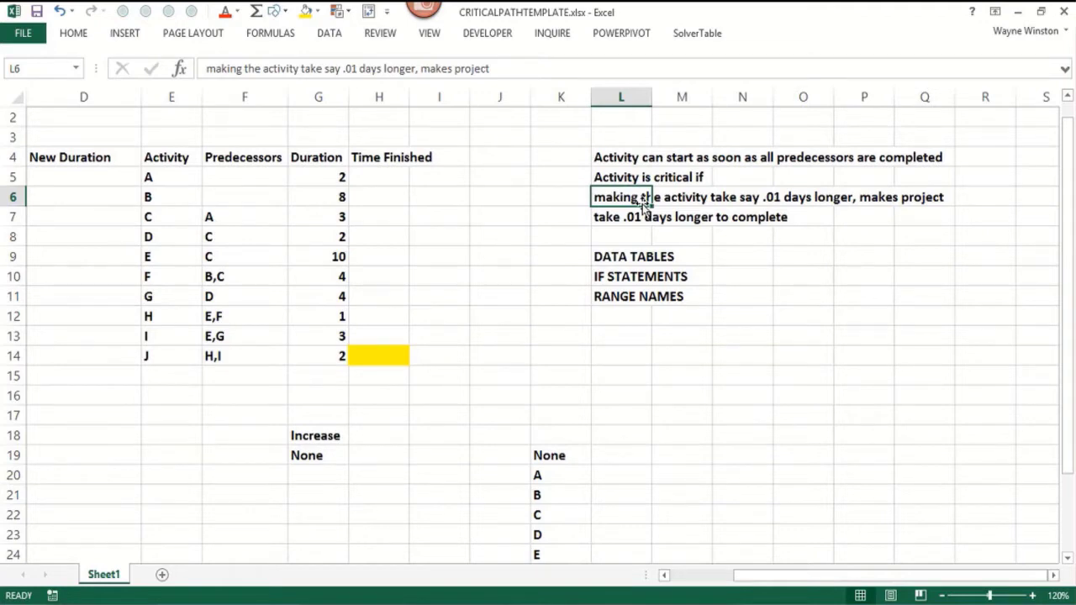
Change the font colour of the None entry under Increase in G19 to red
left_click(309, 476)
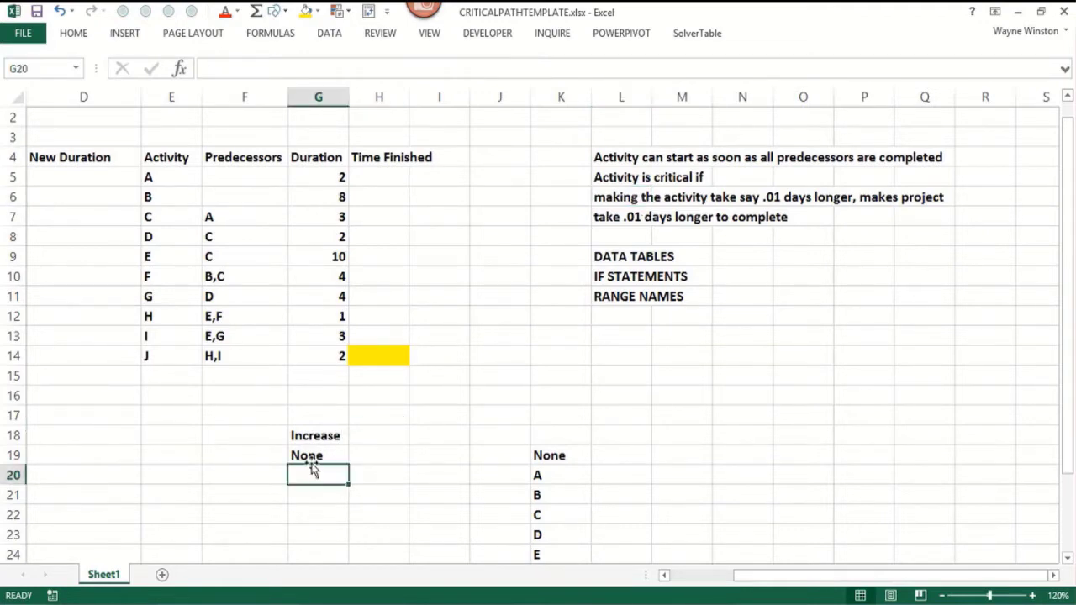
left_click(316, 457)
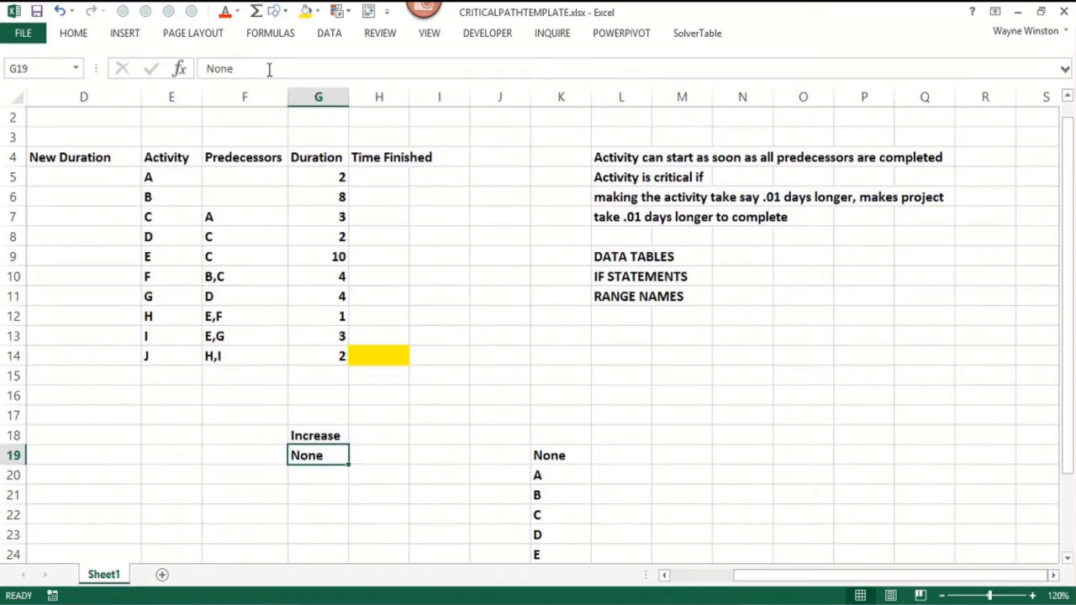
left_click(224, 12)
left_click(82, 178)
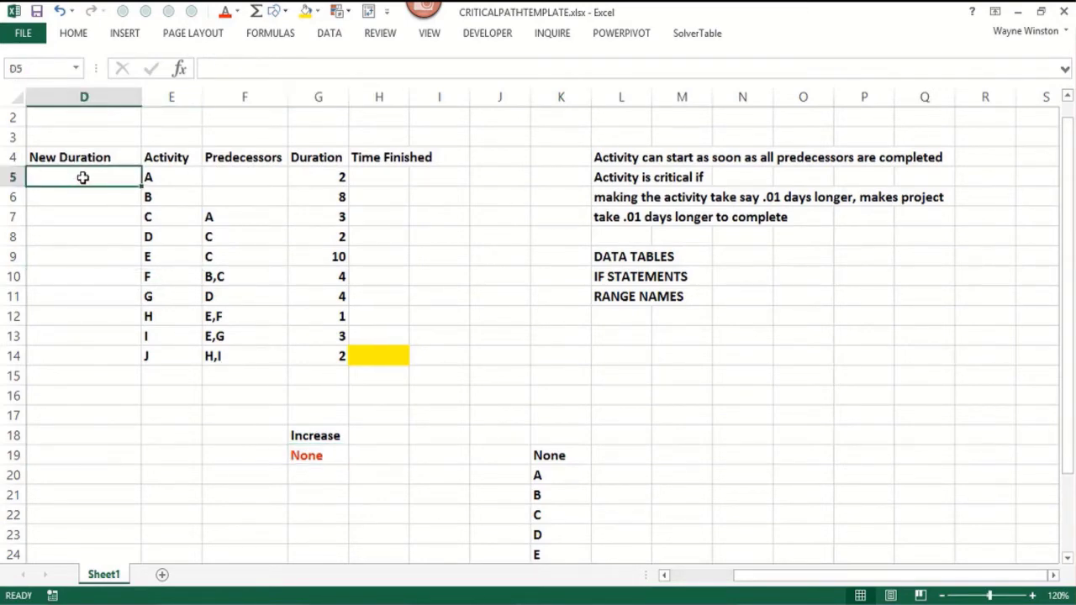
left_click(316, 448)
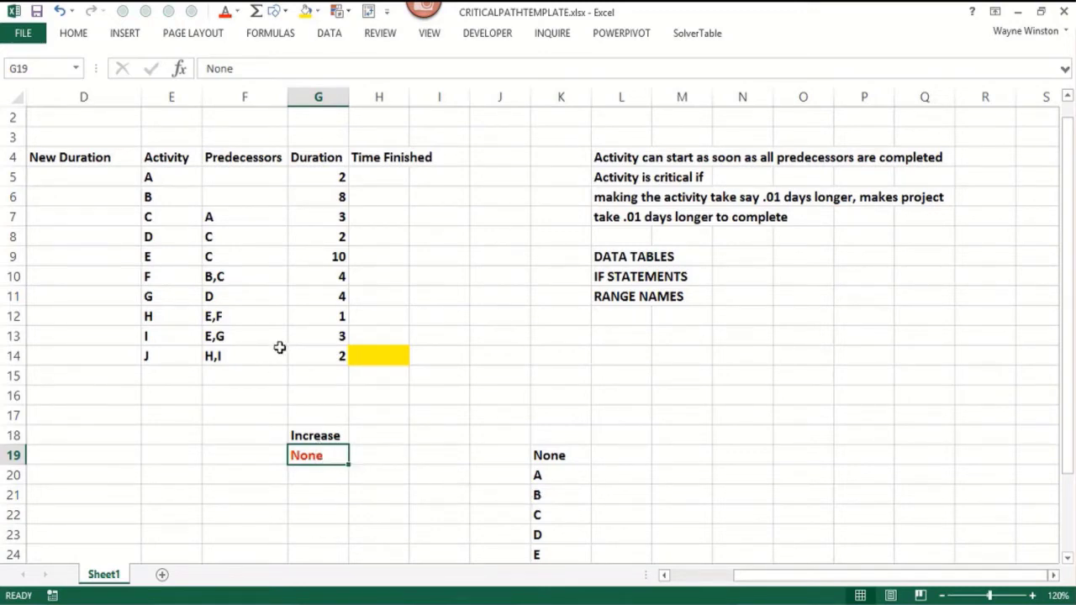
left_click(369, 359)
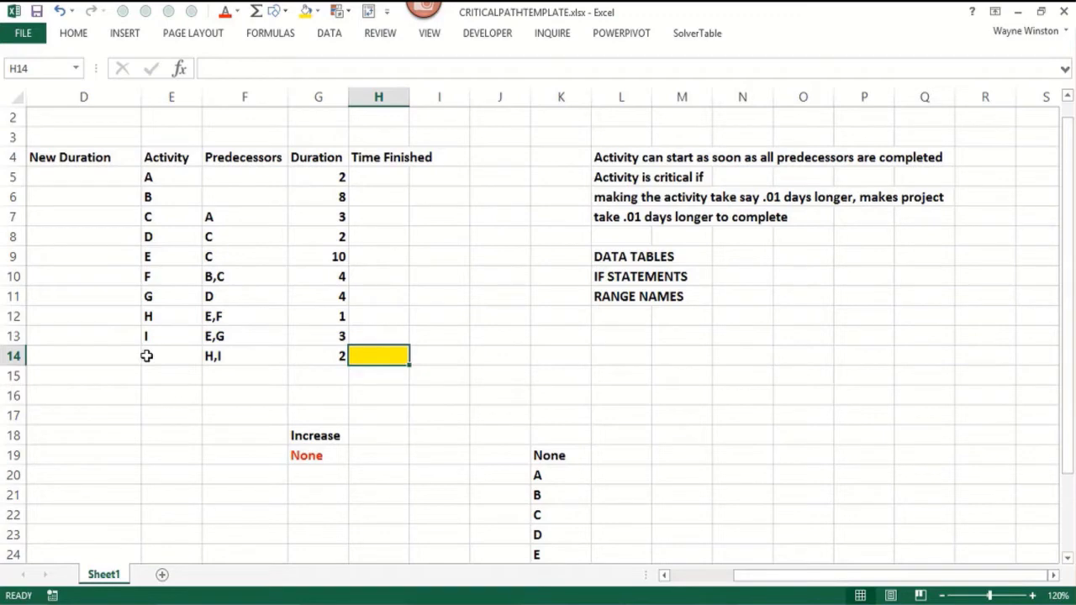
left_click(106, 181)
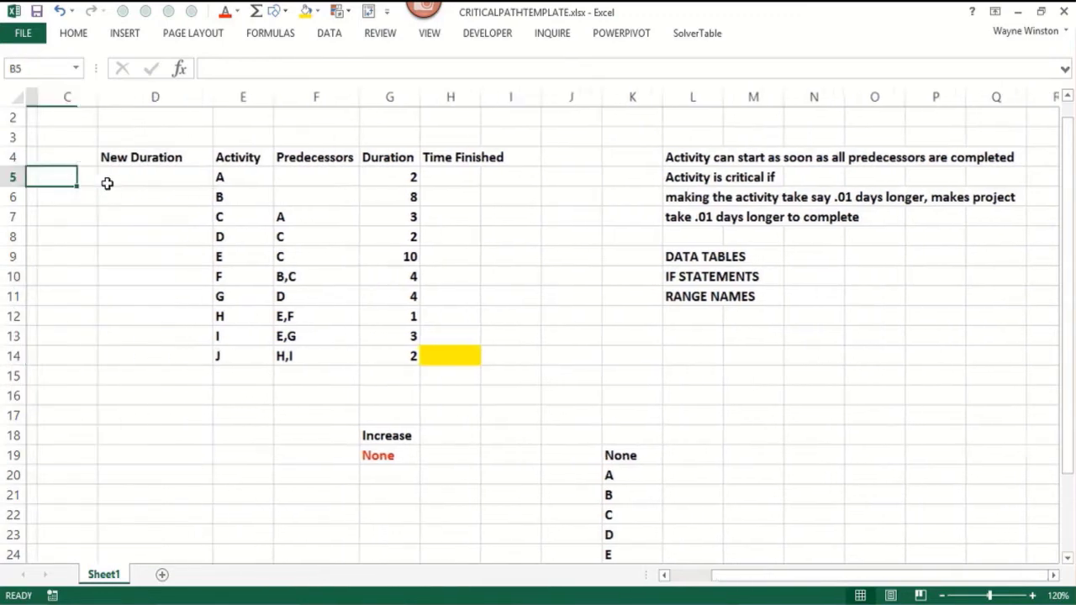
key("Right")
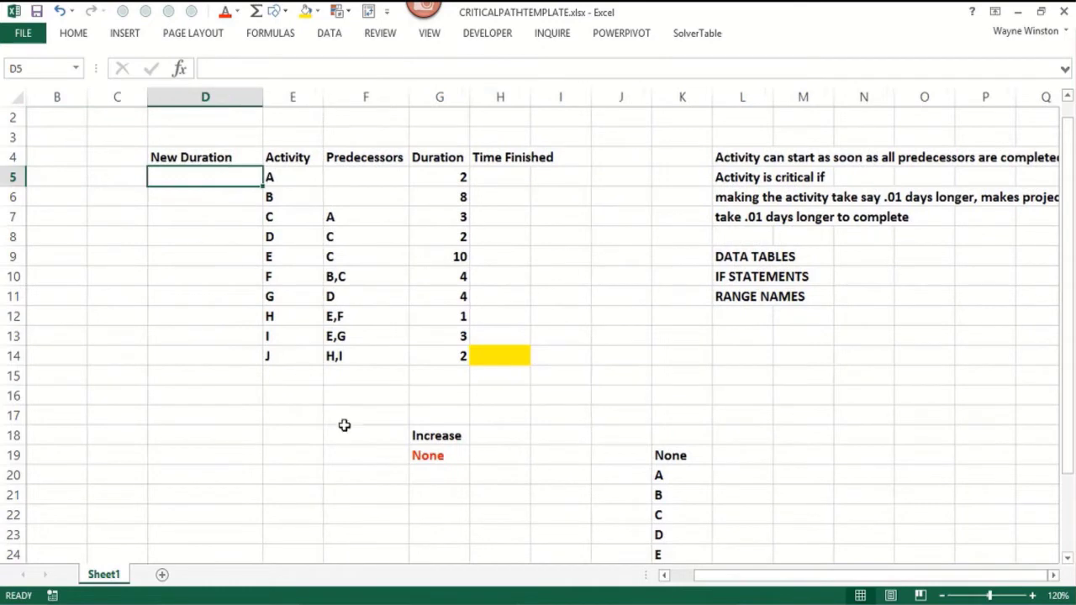
left_click(423, 452)
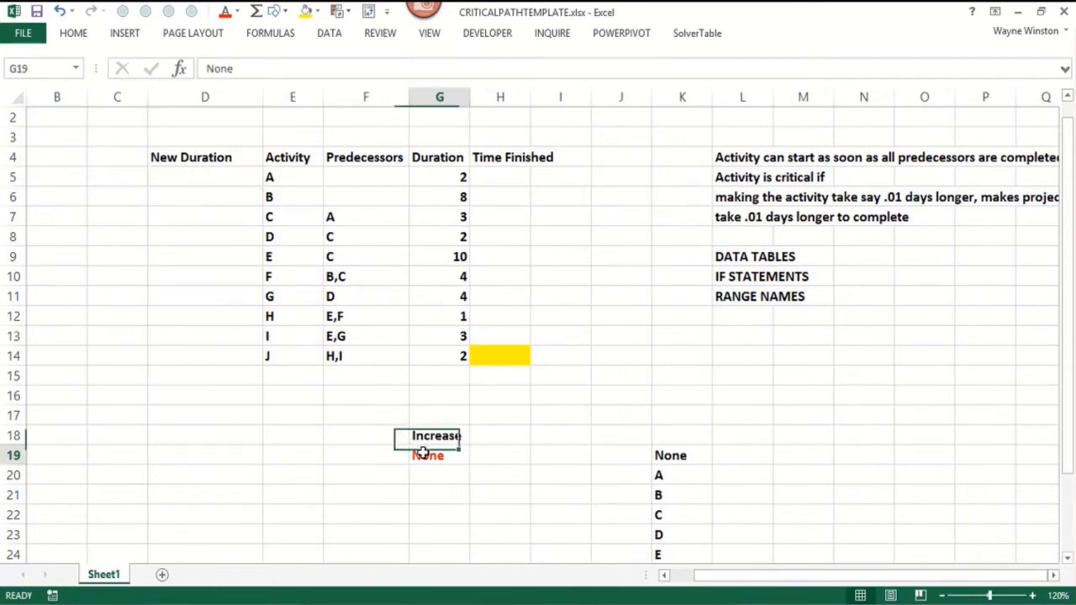
Enter the formula =IF($G$19=E5,G5+.1,G5) in D5 to calculate activity A's new duration
left_click(224, 179)
type("=IF(")
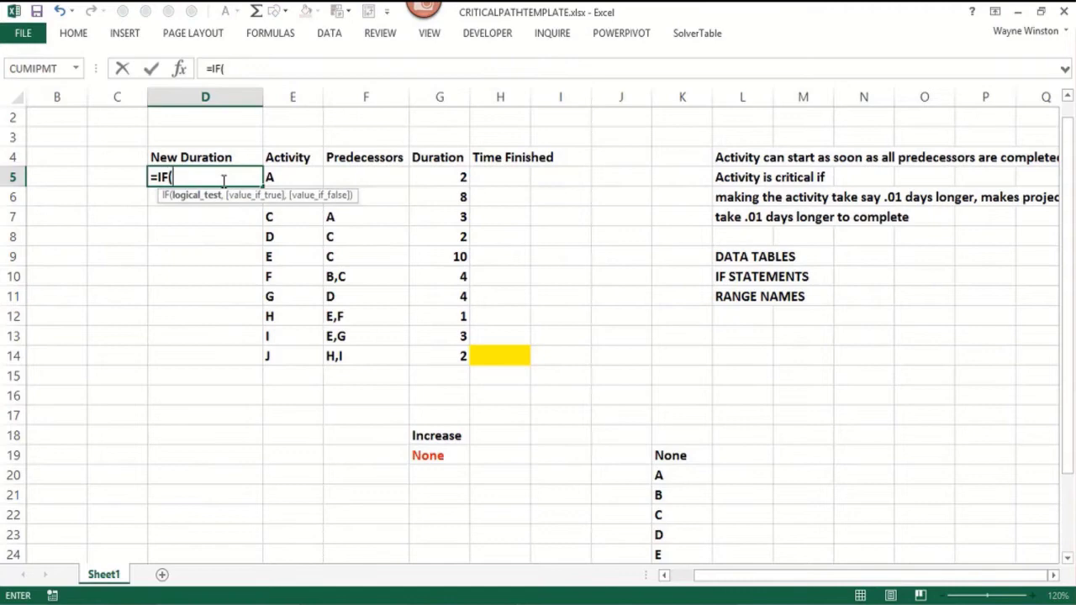
left_click(431, 455)
key("BackSpace")
key("BackSpace")
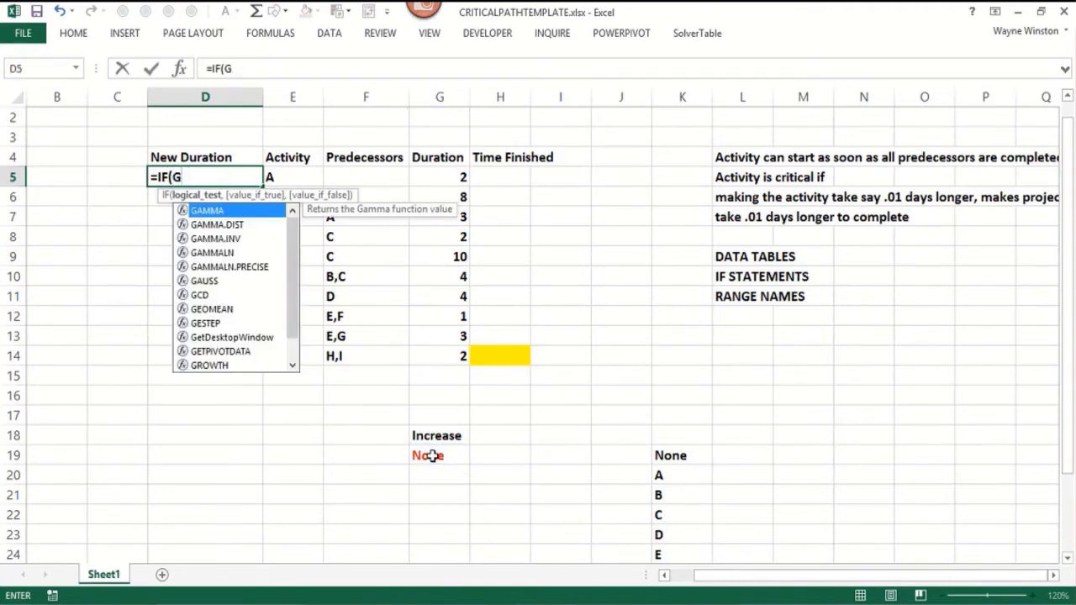
key("BackSpace")
left_click(431, 455)
key("F4")
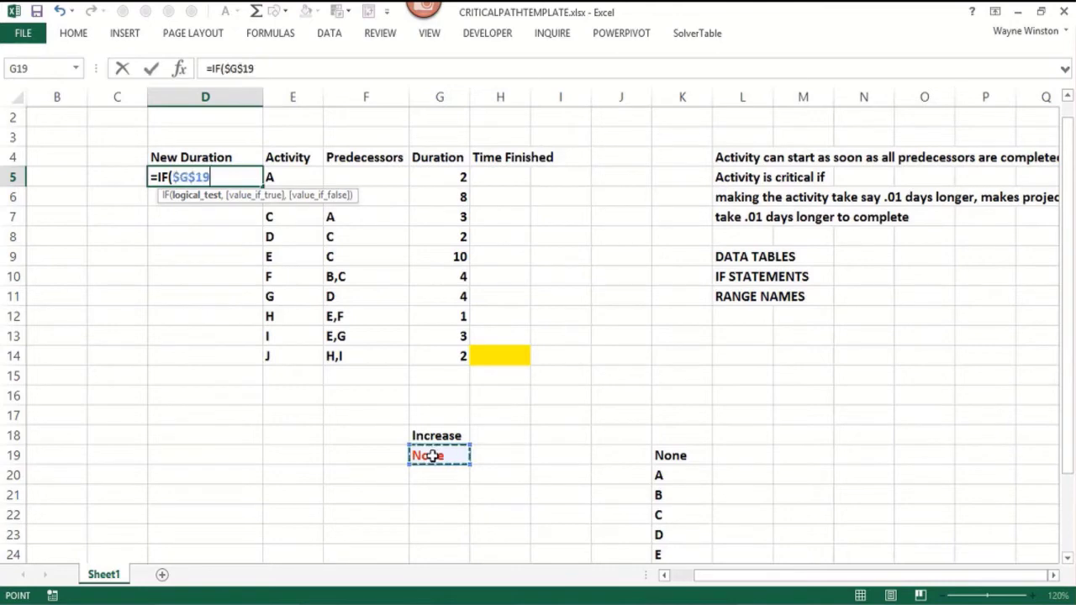
type("=")
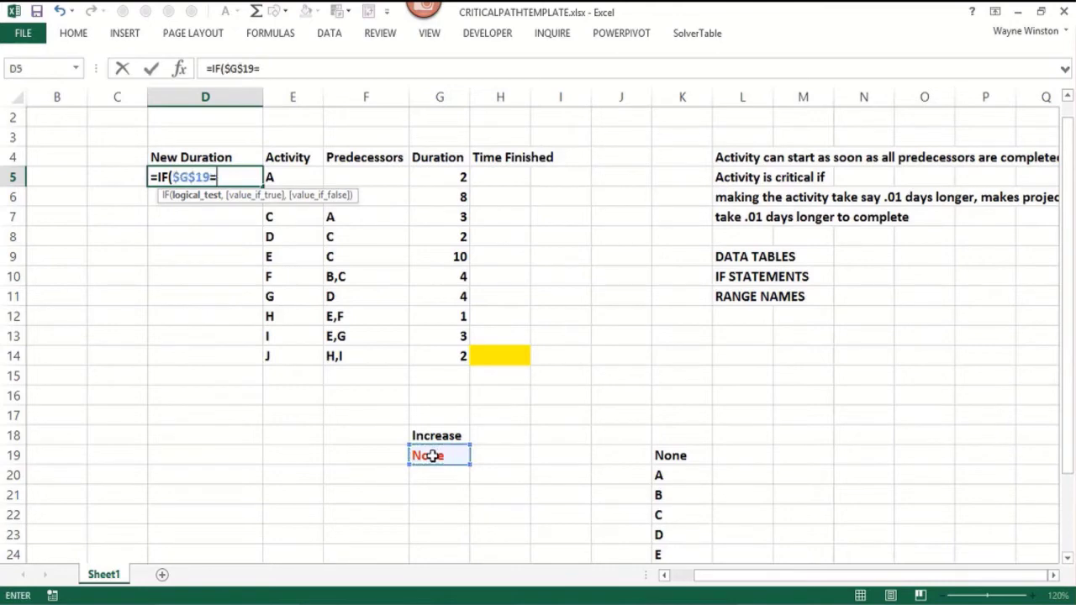
left_click(294, 182)
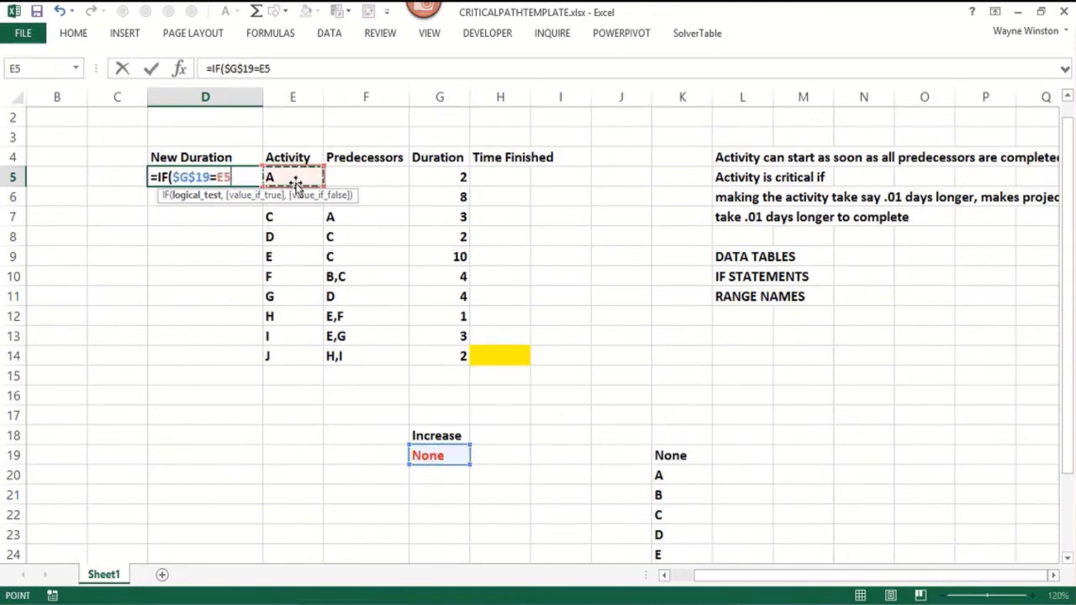
type(",")
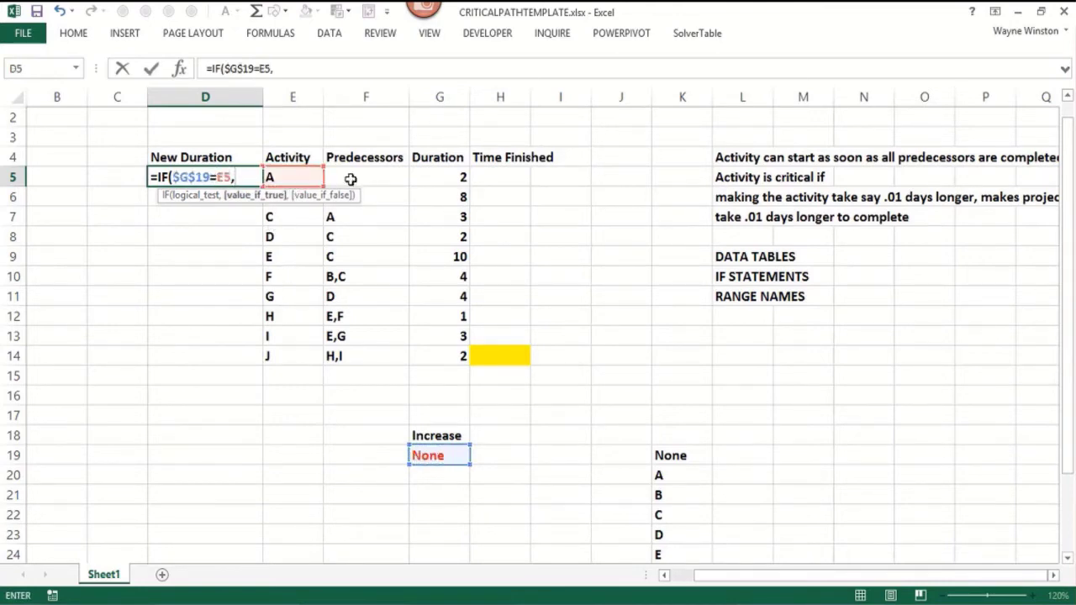
left_click(429, 176)
type("+.")
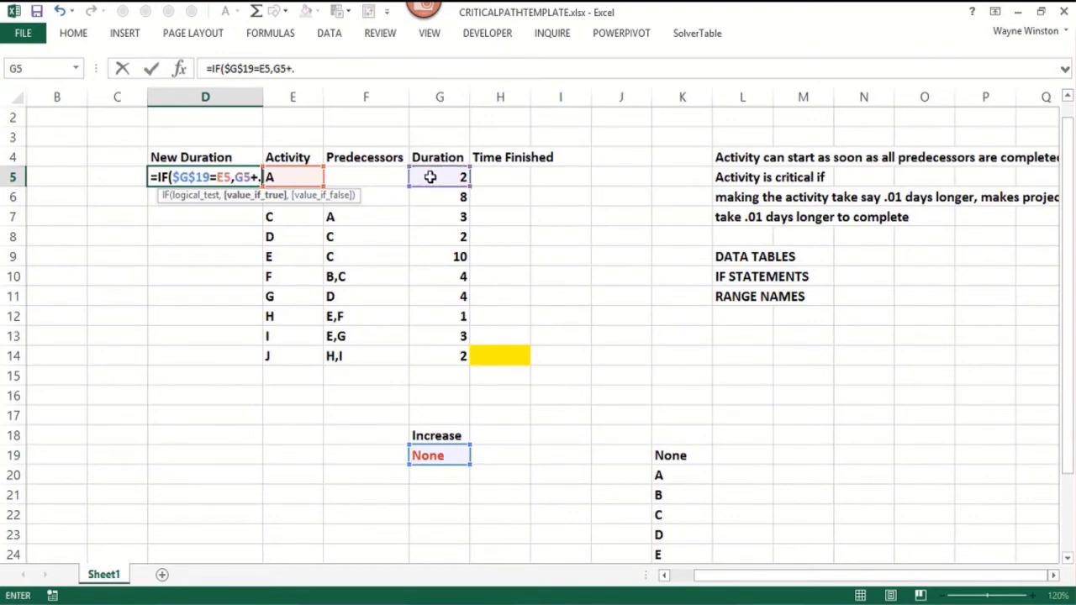
type("1,")
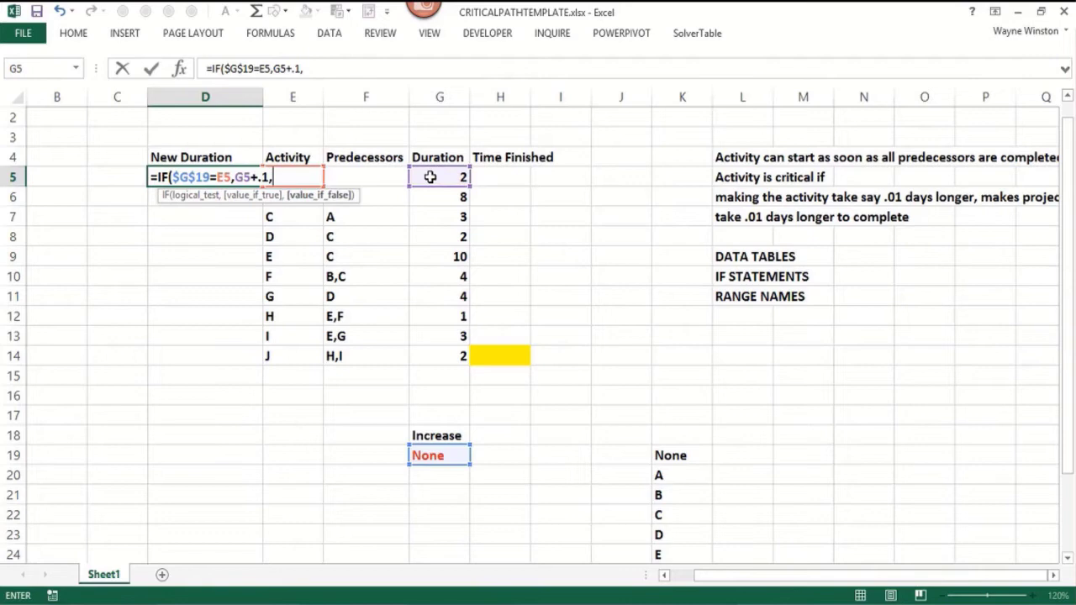
left_click(430, 177)
type(")")
key("Return")
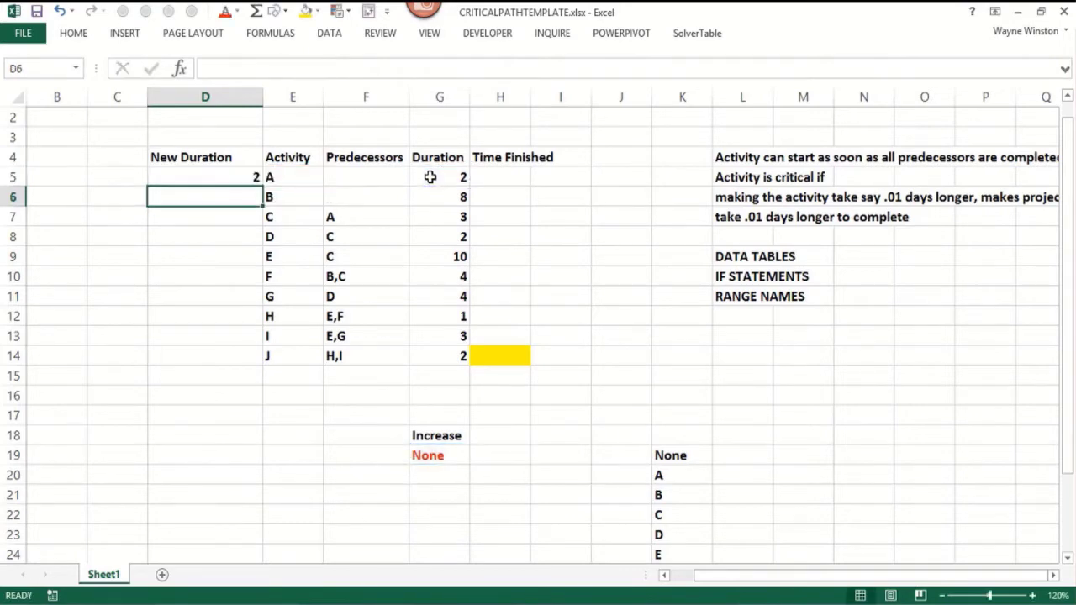
Copy the new duration formula from D5 down through D14 and enter b as the increased activity in G19
left_click(232, 175)
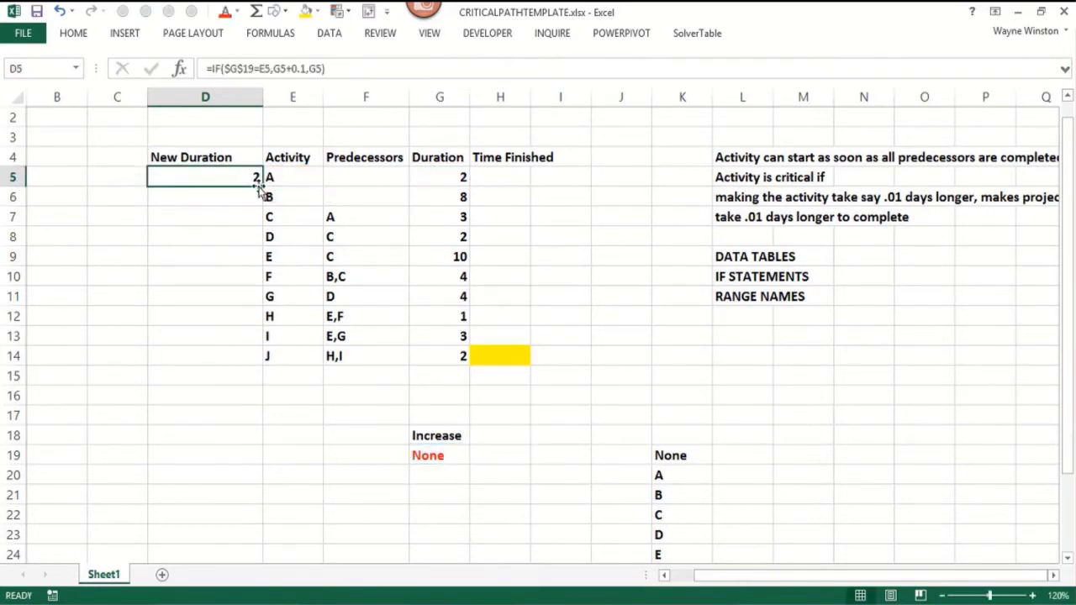
left_click_drag(260, 185, 259, 370)
left_click(428, 454)
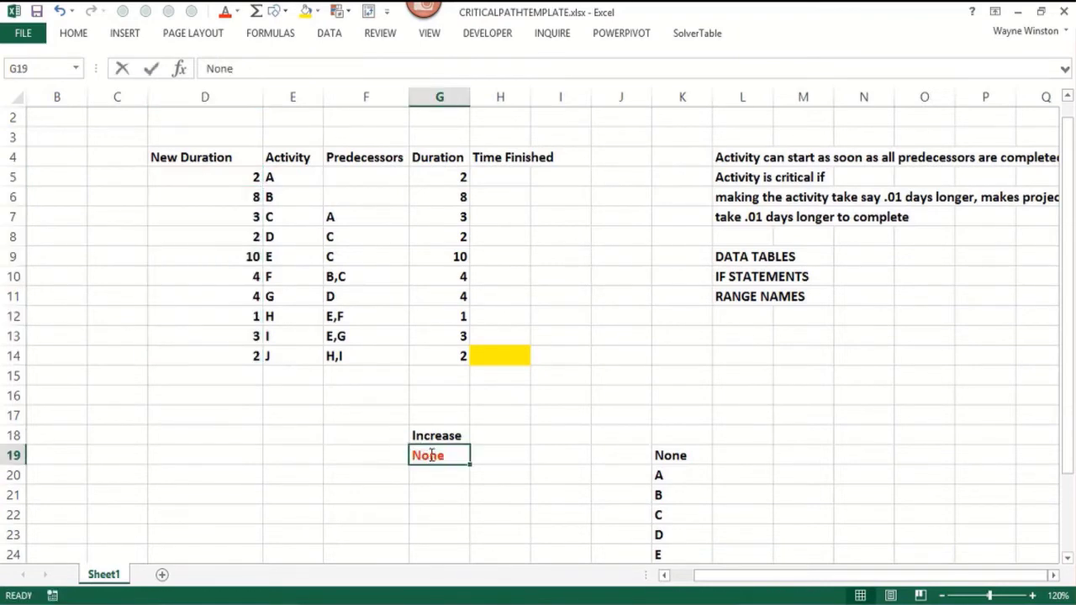
type("b")
key("Return")
left_click(430, 455)
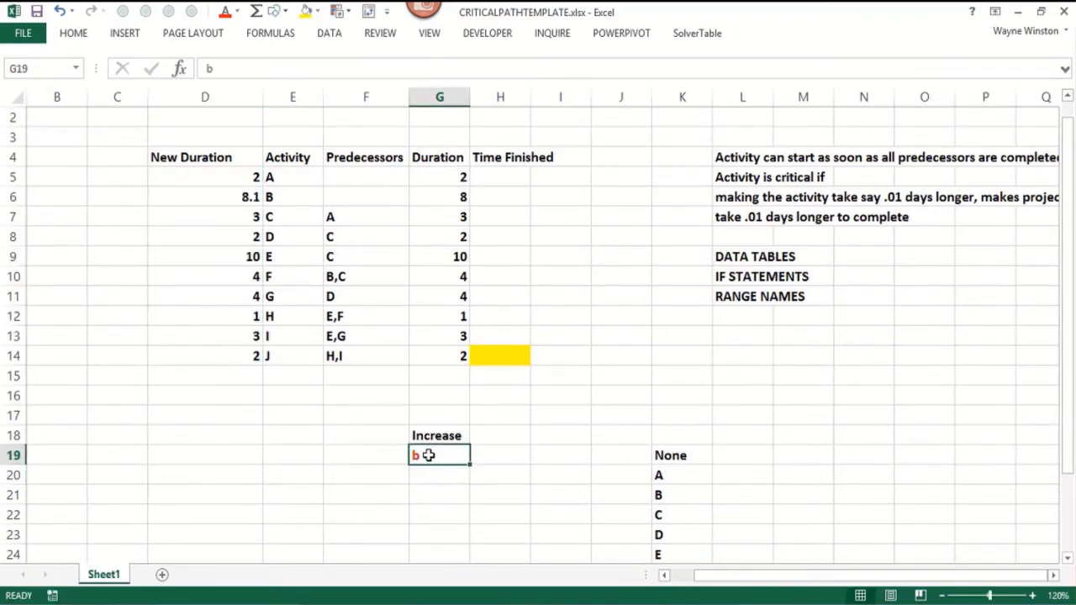
Change the increment in D5's IF formula to 0.01 and copy the revised formula down through D14
left_click(227, 180)
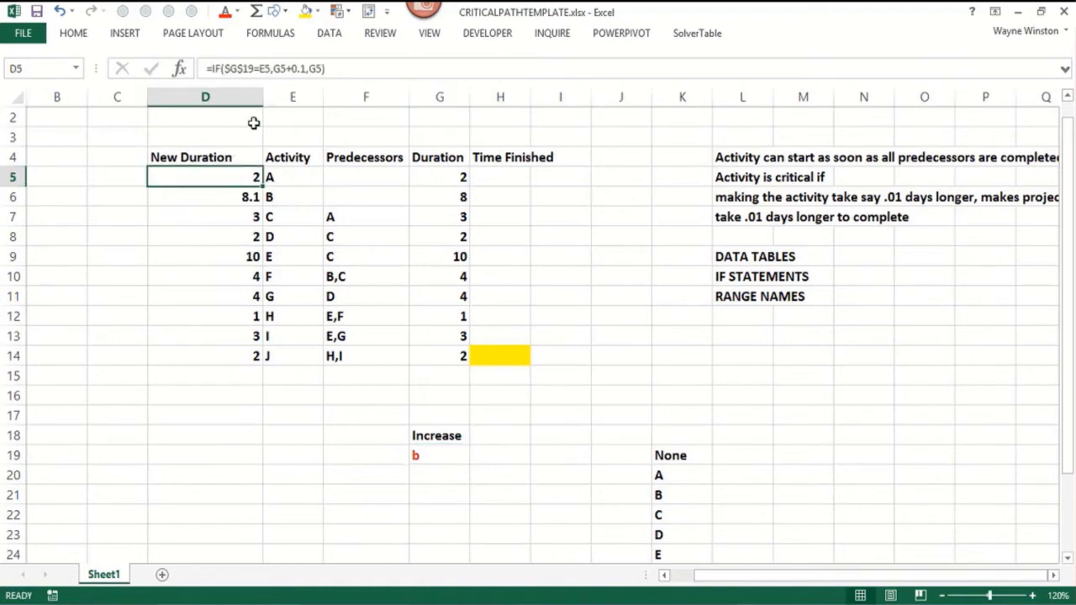
left_click(299, 68)
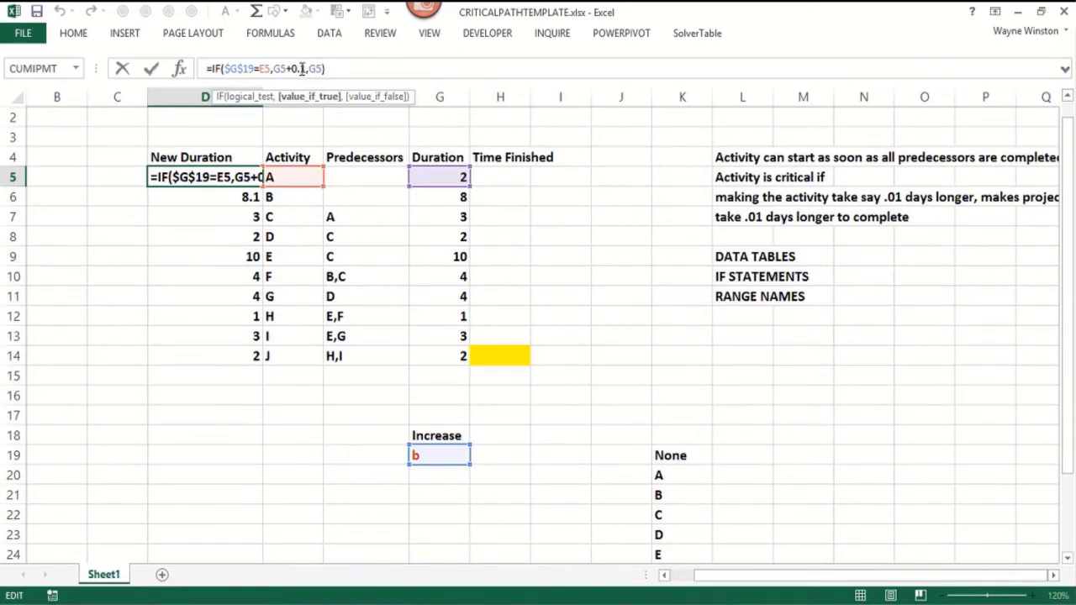
type("0")
key("Return")
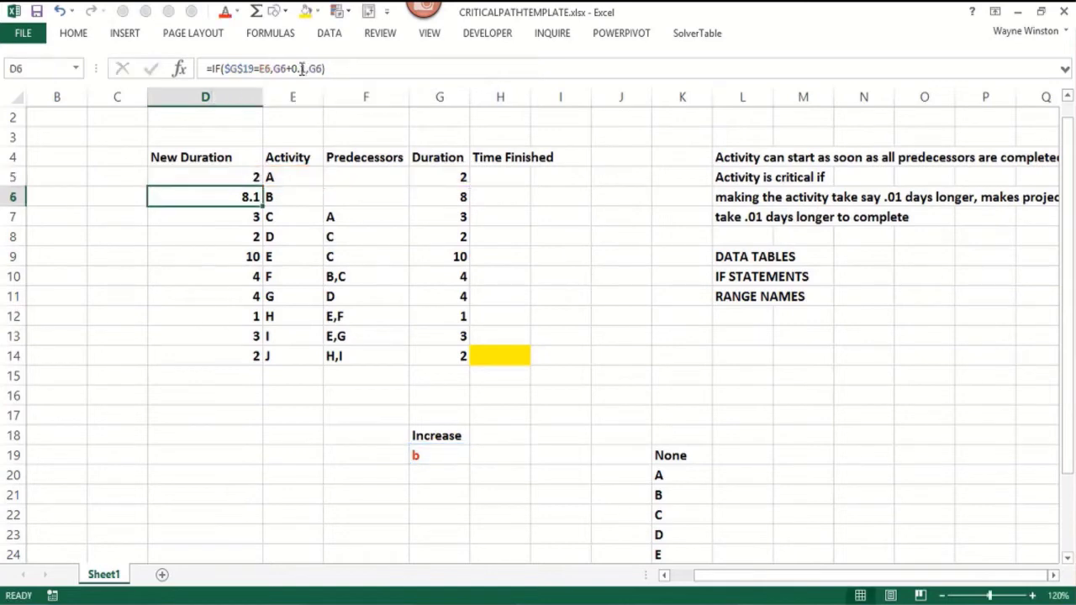
left_click(251, 175)
left_click_drag(260, 186, 236, 366)
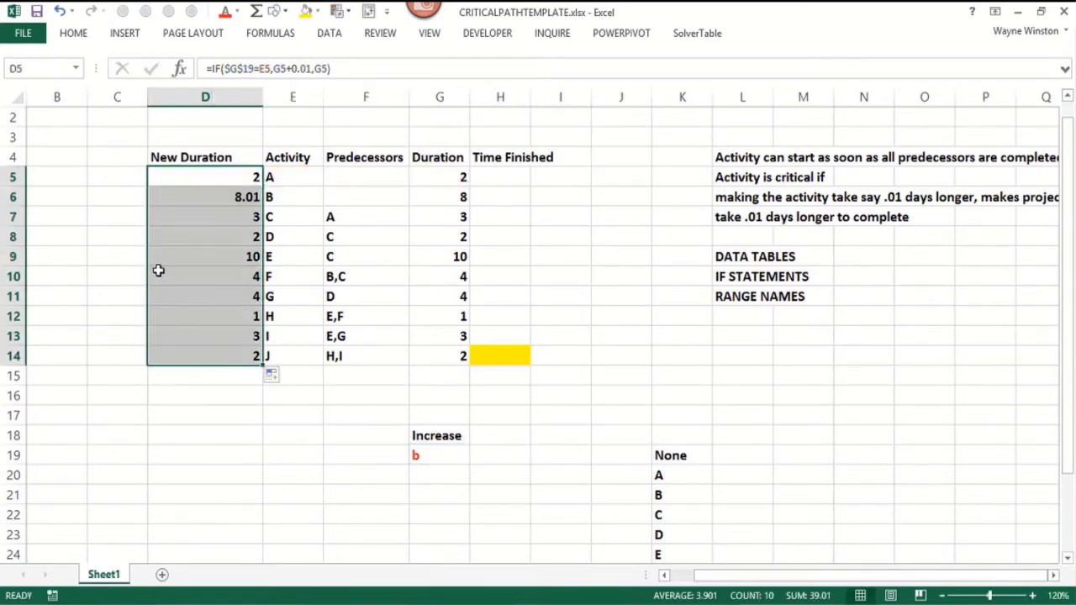
Enter =FORMULATEXT(D5) in B5 to display activity A's new duration formula as text
left_click(45, 171)
type("=FORM")
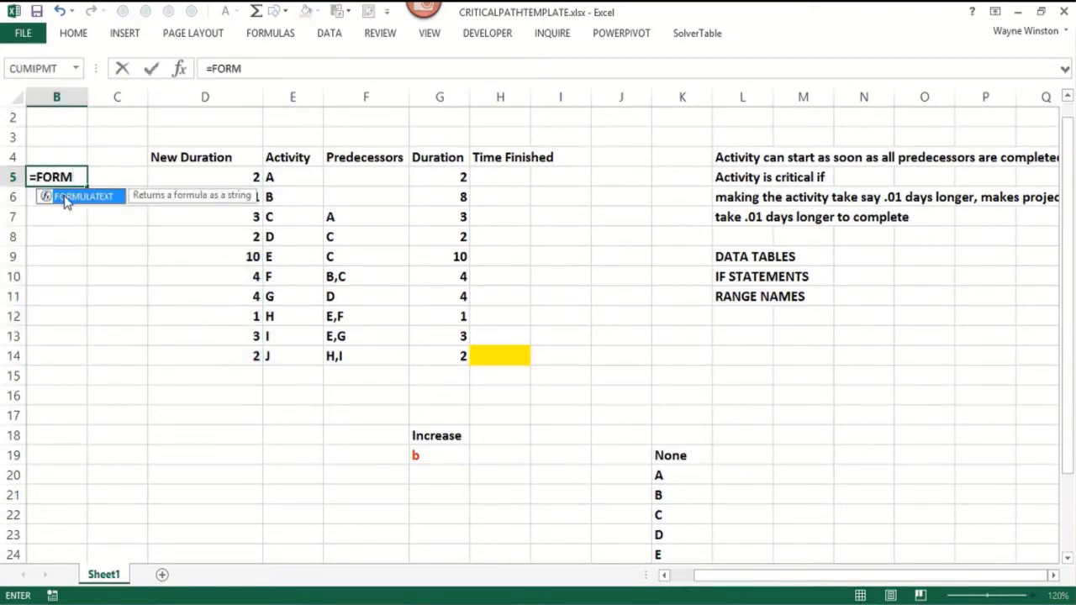
double_click(65, 202)
left_click(194, 177)
type(")")
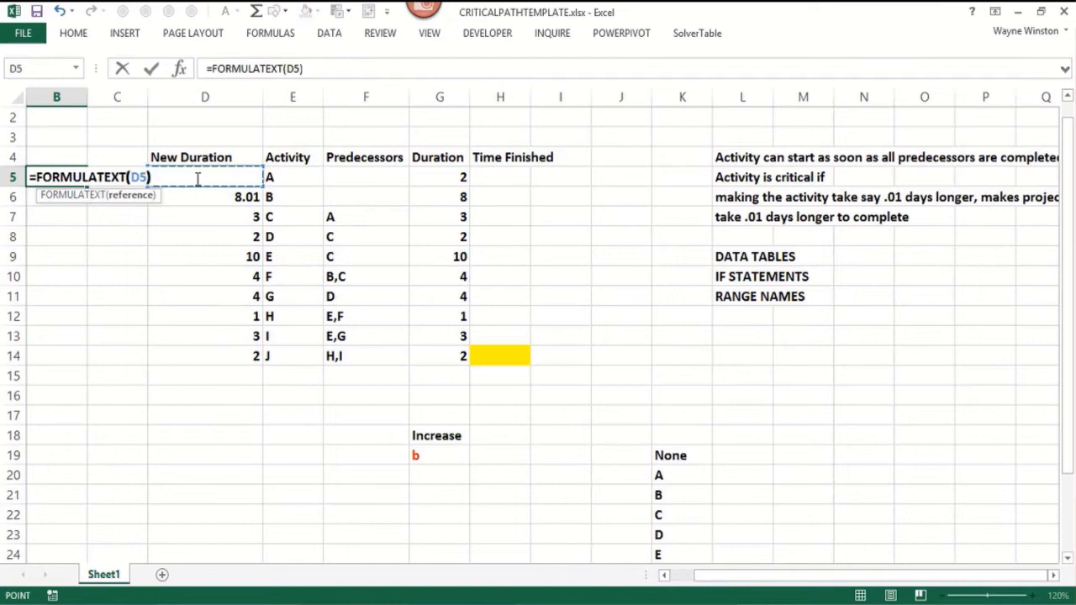
key("Return")
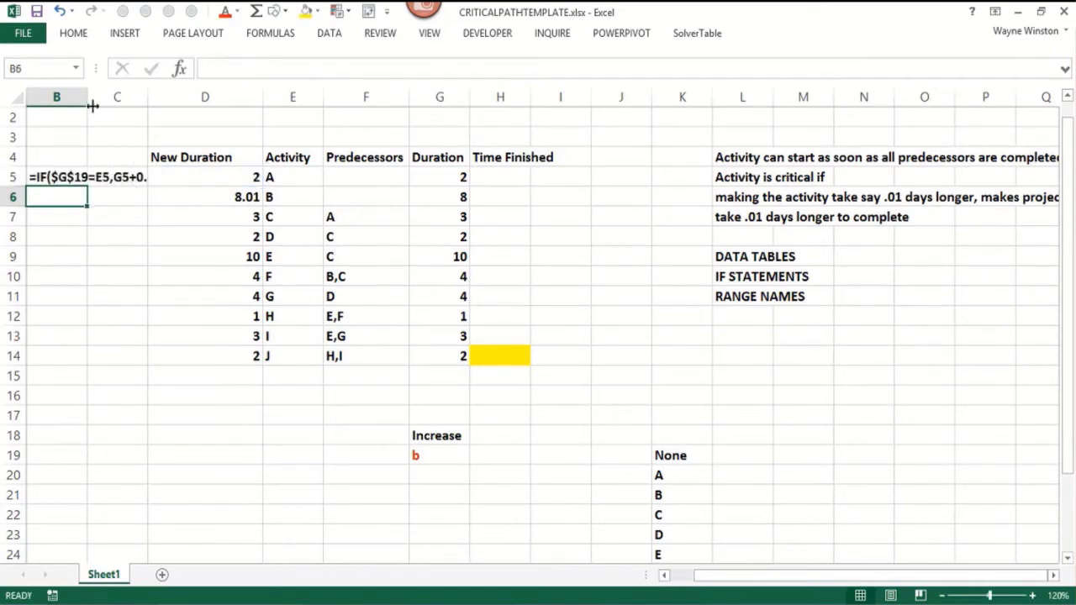
Widen column B and copy the FORMULATEXT formula from B5 down through B14
left_click_drag(86, 100, 104, 101)
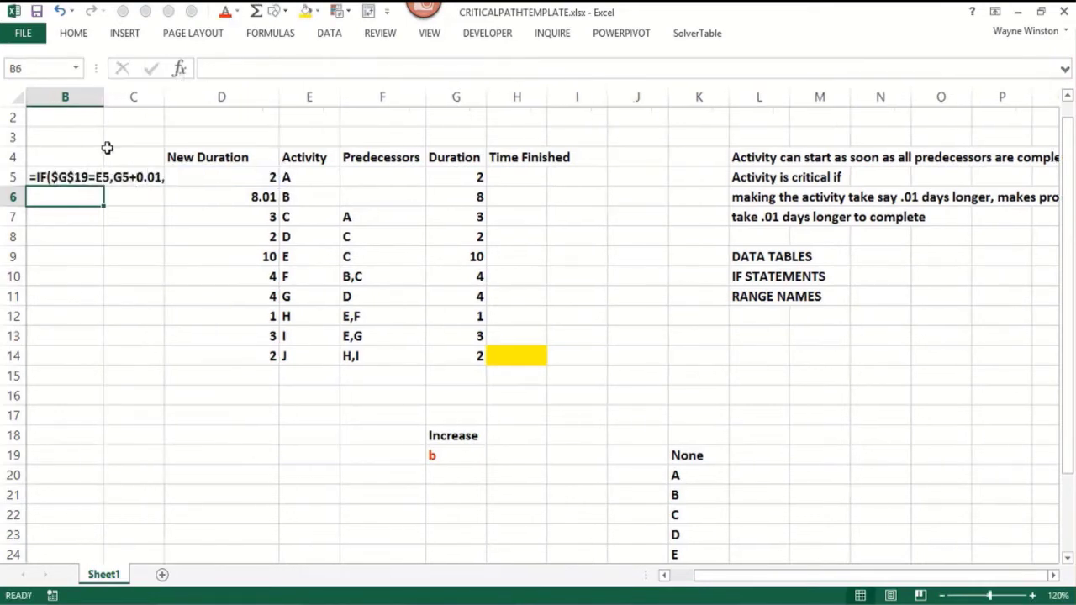
left_click(96, 174)
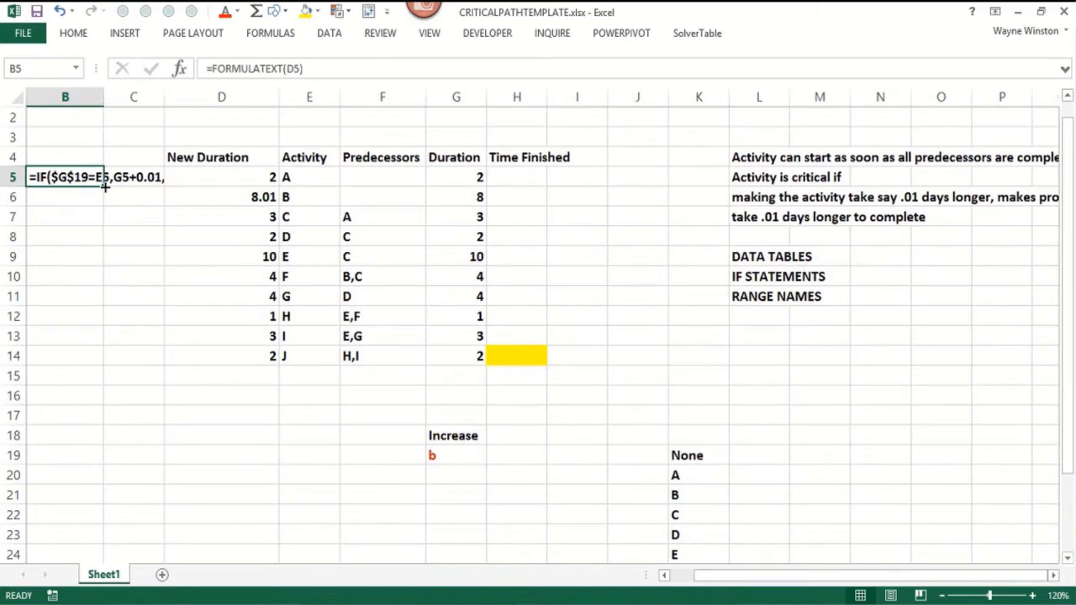
left_click_drag(101, 102, 139, 116)
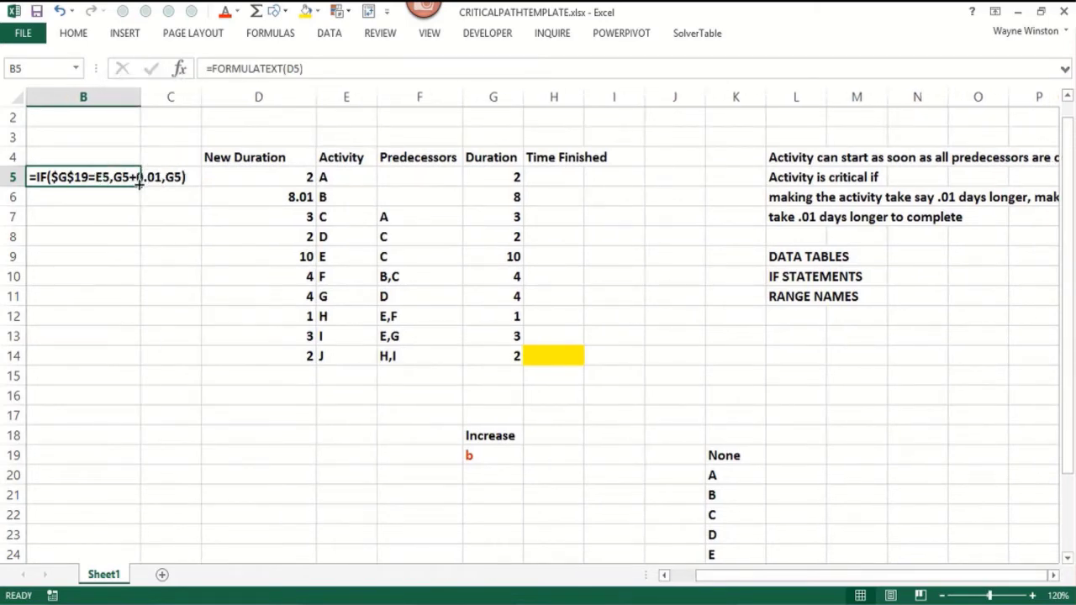
left_click_drag(140, 184, 103, 367)
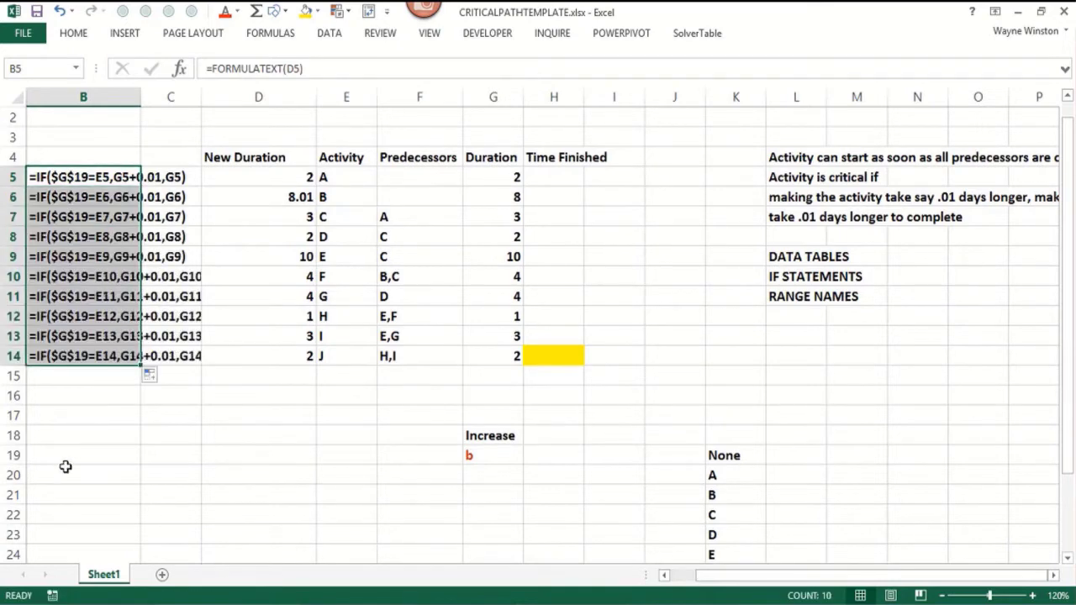
Enter c as the increased activity in G19 to test the new duration formulas
left_click(475, 454)
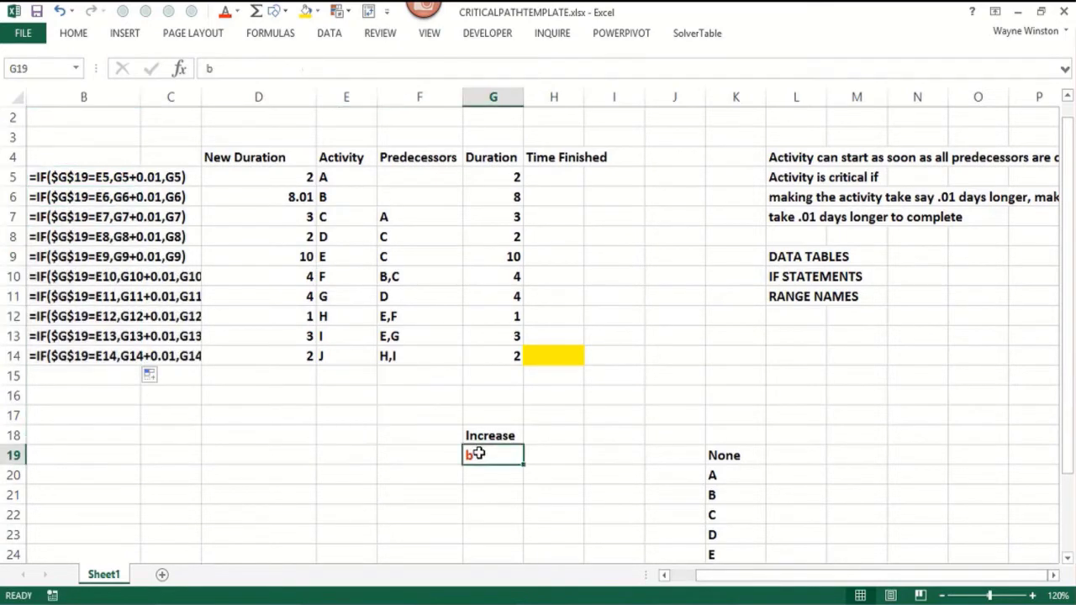
key("Return")
left_click(473, 456)
type("c")
key("Return")
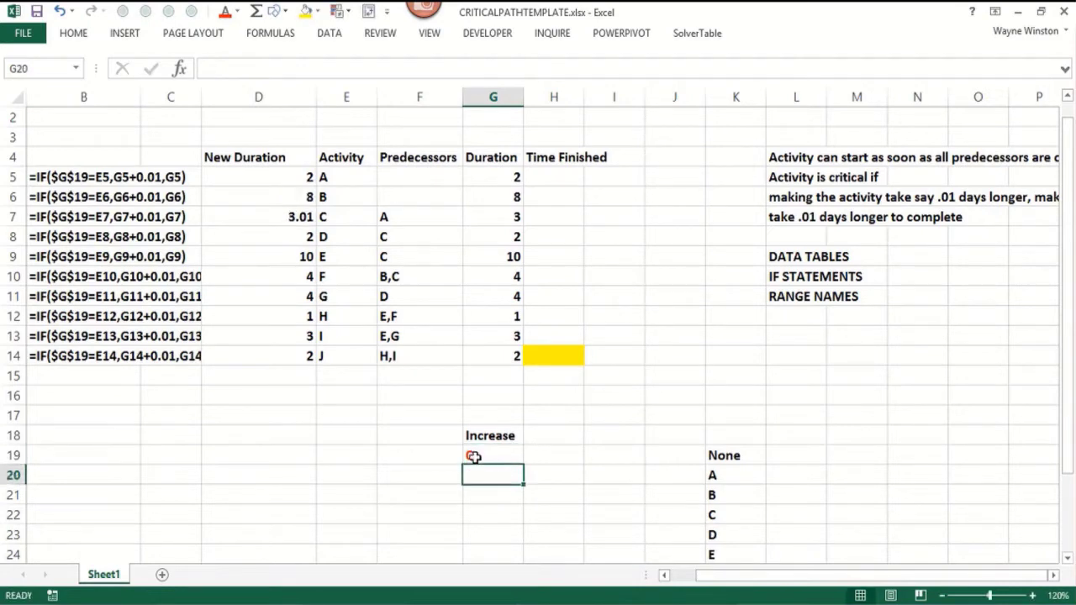
Set the increased activity in G19 to NONE
left_click(473, 456)
type("NONE")
key("Return")
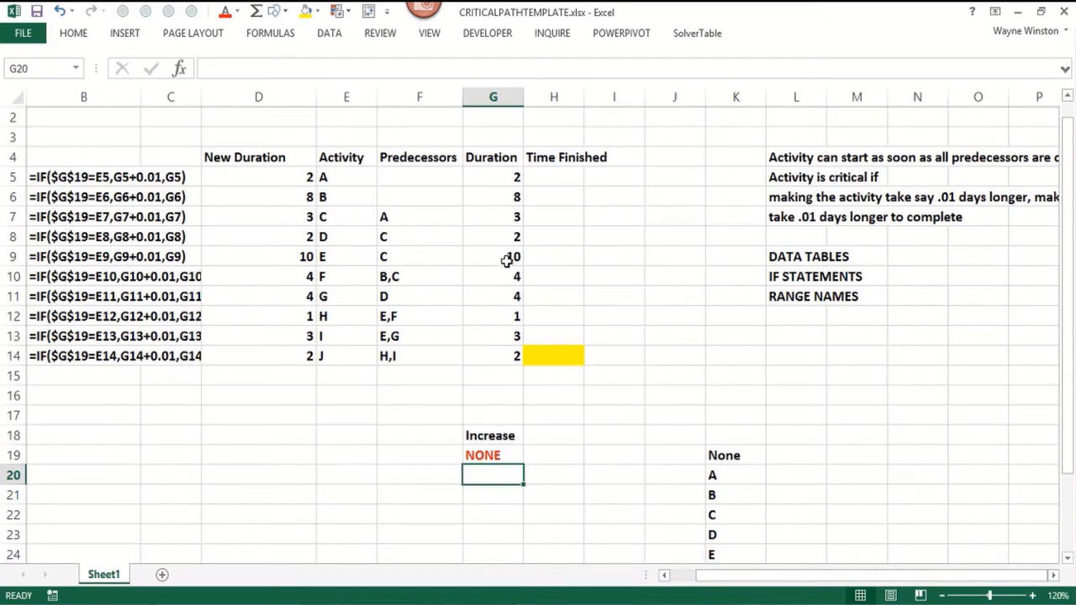
Label the finish-time cells in I5:I14 from A DONE through J DONE, using Flash Fill after the first two entries
left_click(559, 177)
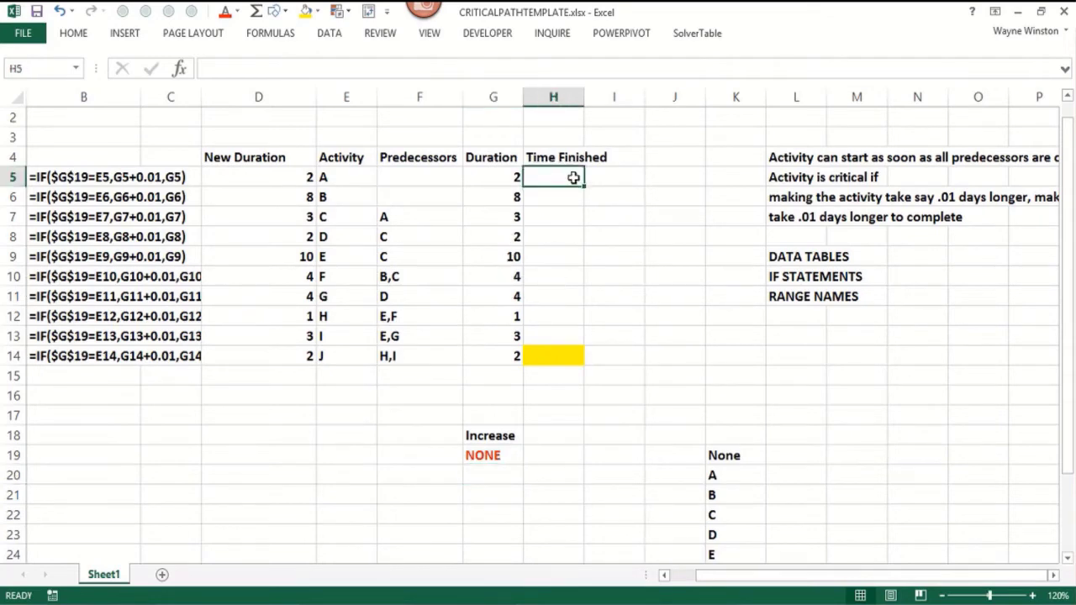
left_click(617, 180)
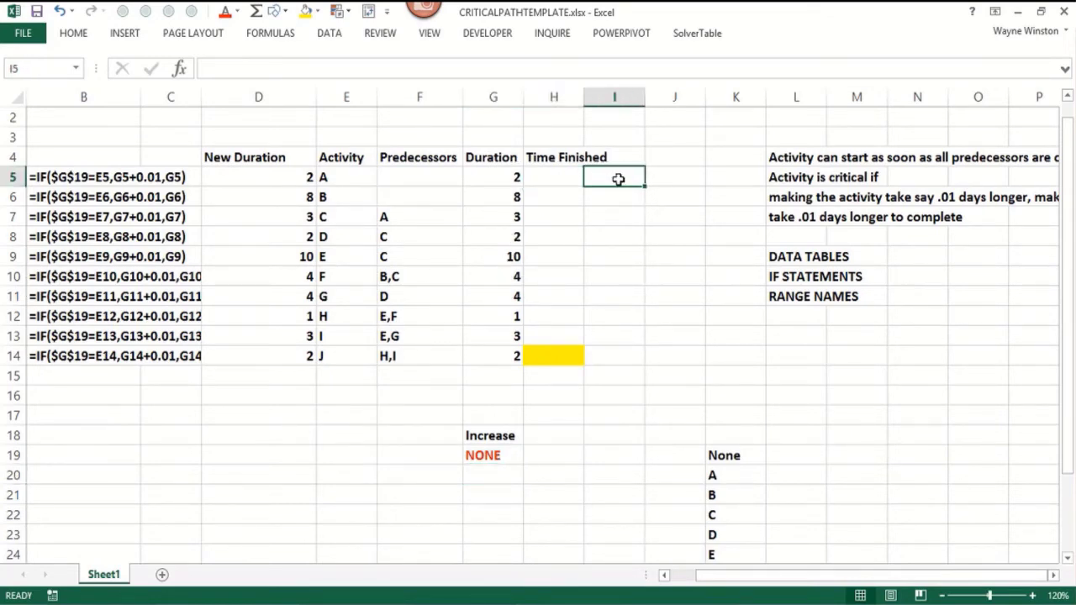
type("A DONE")
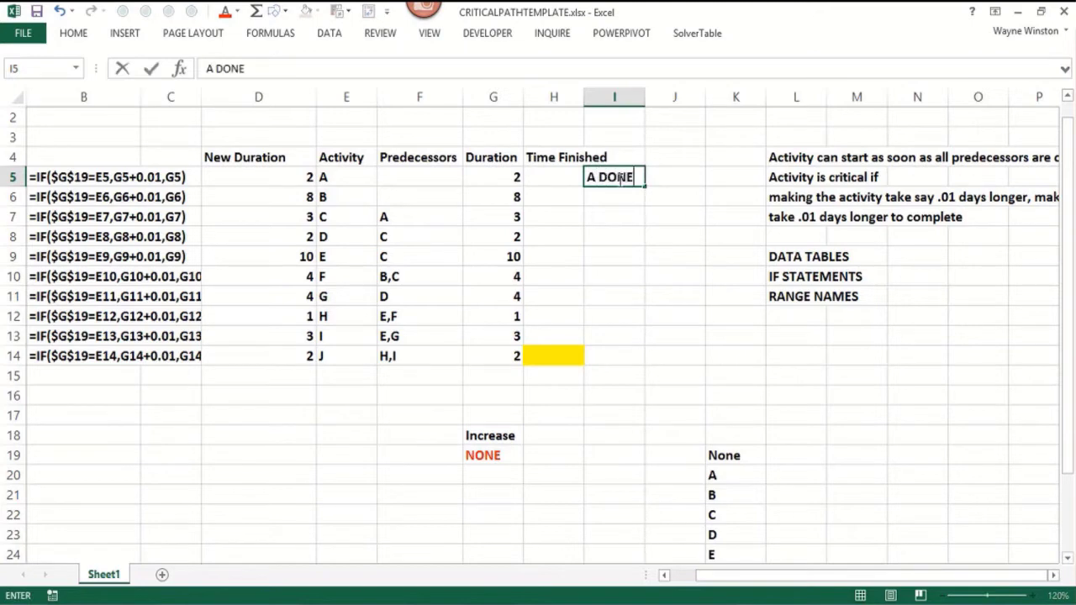
key("Return")
type("B DONE")
key("Return")
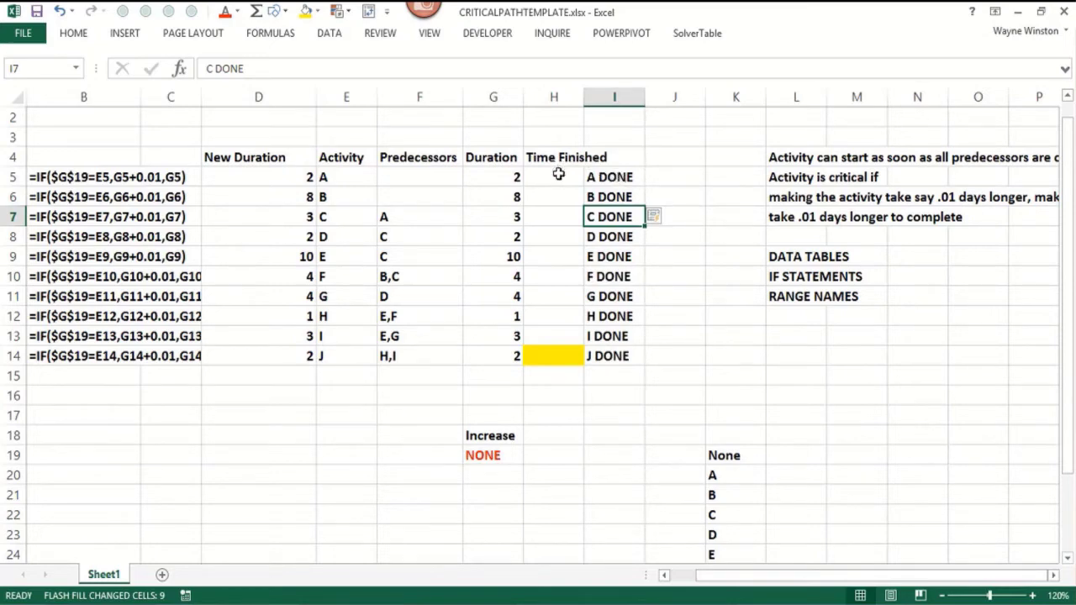
Create range names for the finish-time cells H5:H14 from the DONE labels in the right column only, and check the name list
left_click_drag(558, 174, 604, 355)
left_click(269, 35)
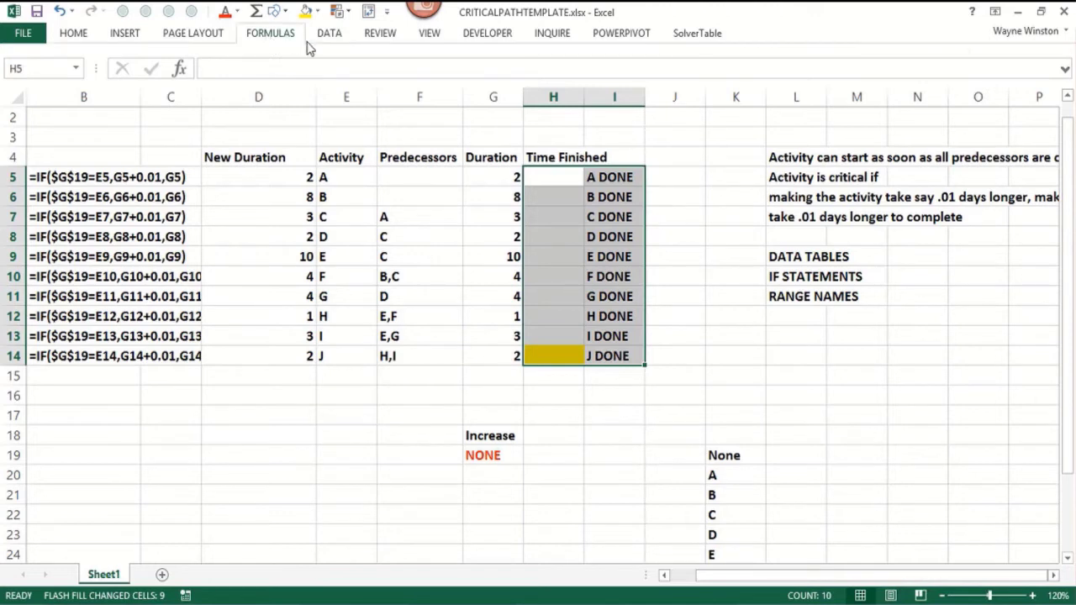
left_click(498, 95)
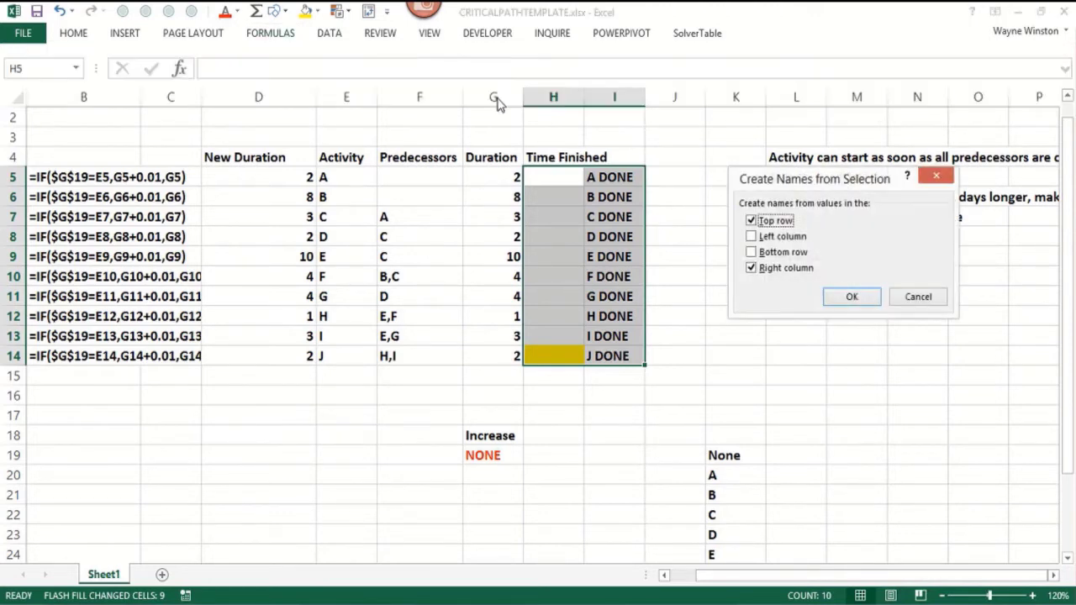
left_click(752, 220)
left_click(851, 300)
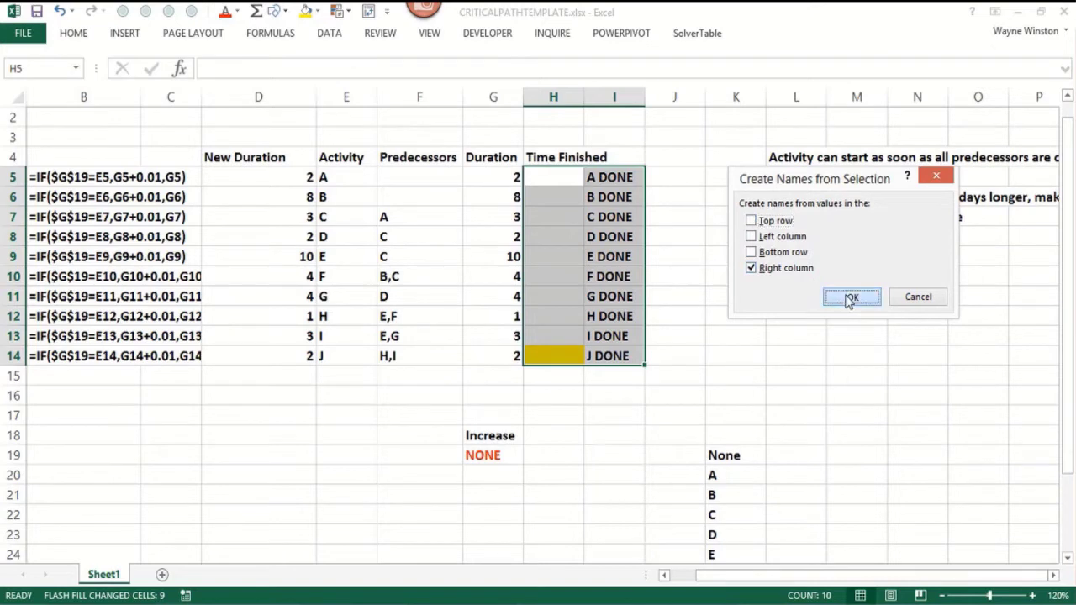
left_click(77, 68)
key("Escape")
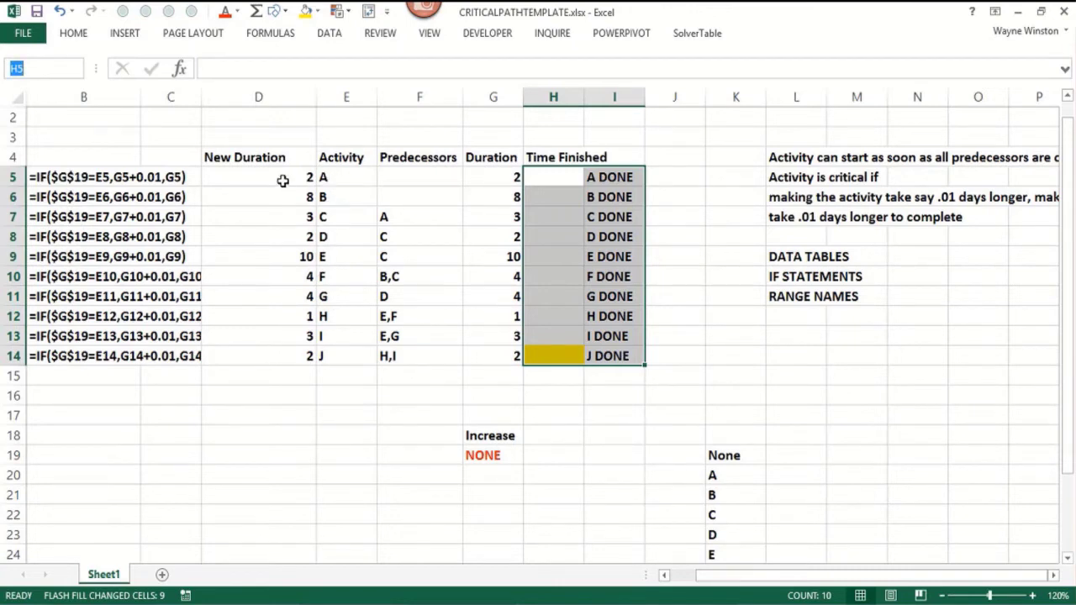
Create range names for the new durations in D5:D14 from the activity letters in the right column only, and review the name list
left_click_drag(280, 180, 341, 353)
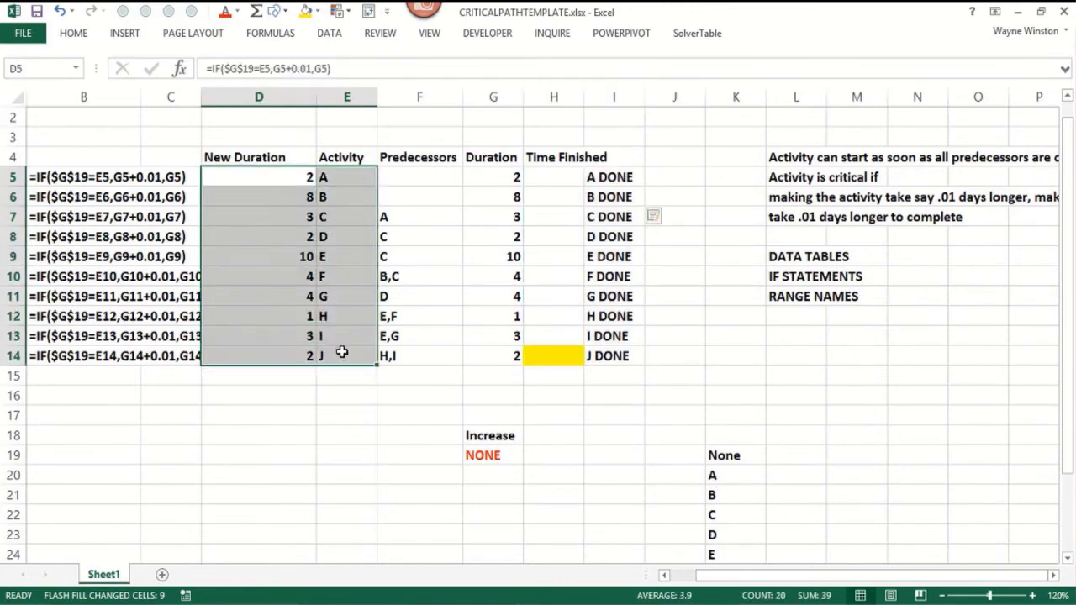
left_click(271, 34)
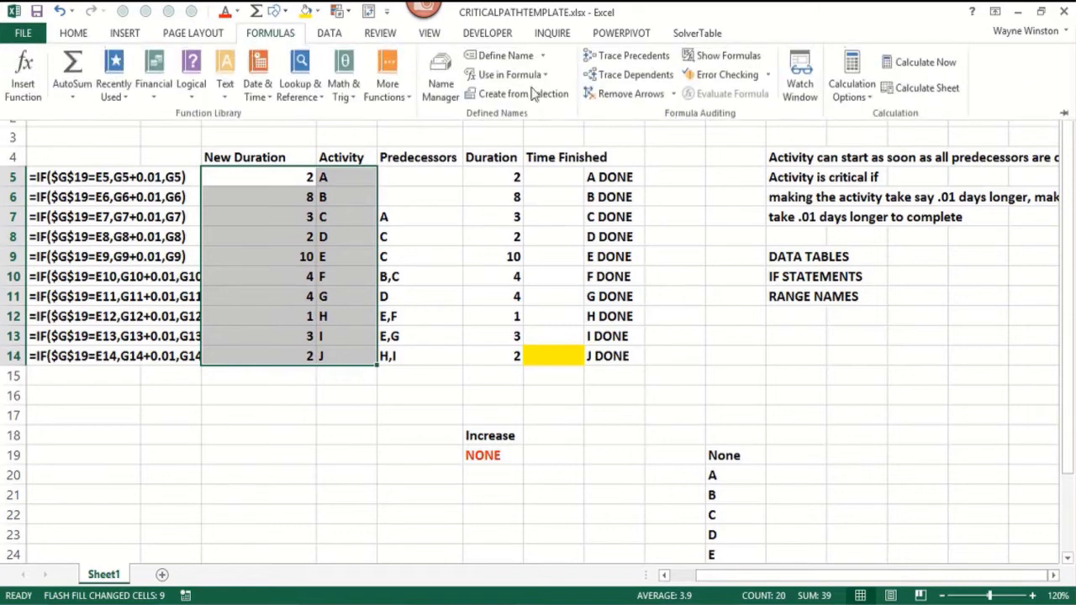
left_click(546, 103)
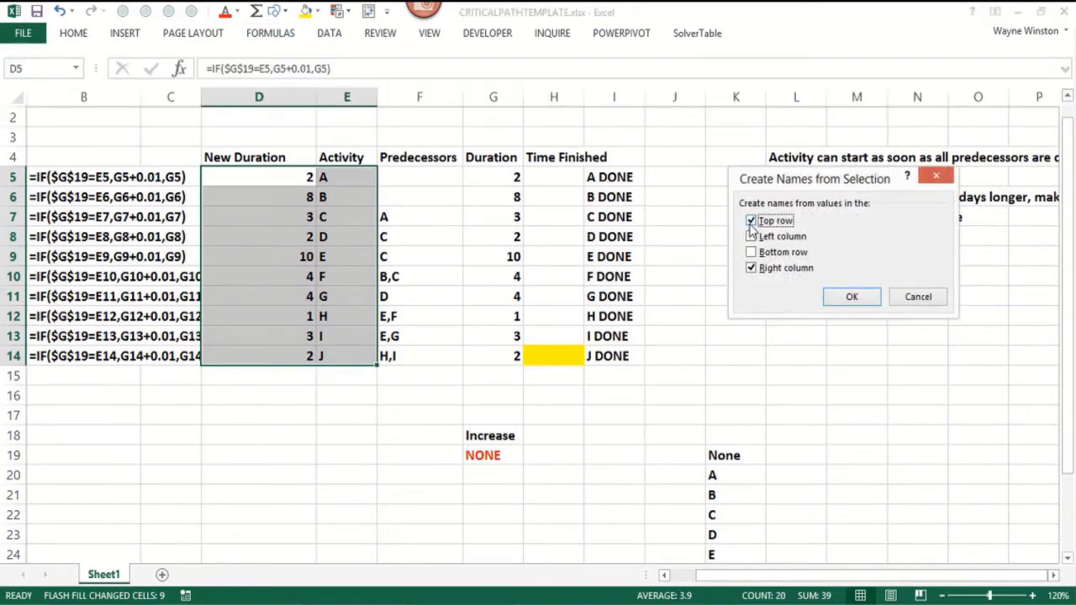
left_click(849, 297)
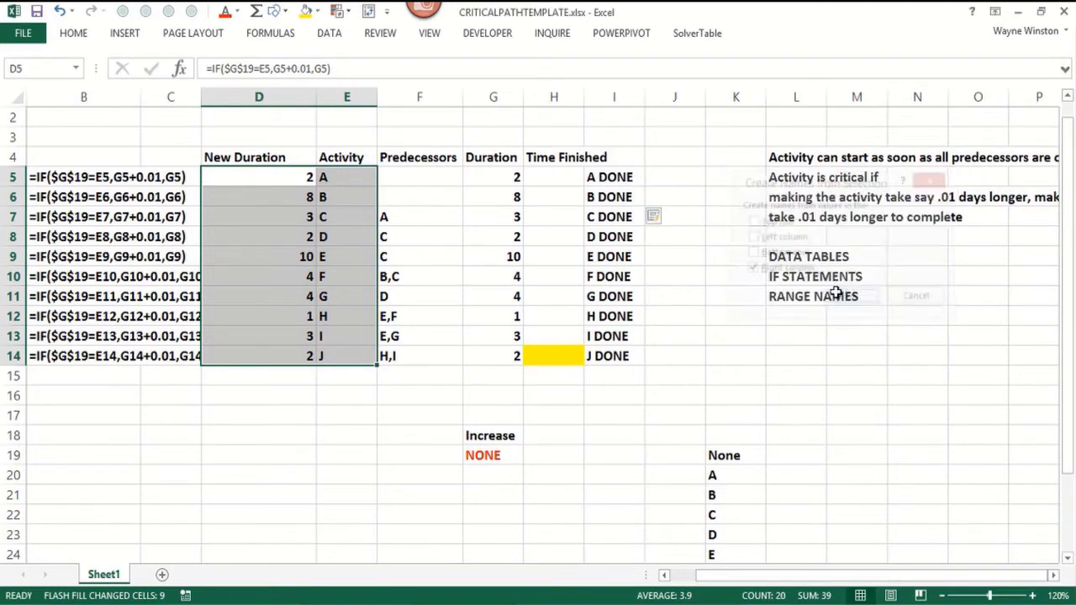
left_click(79, 69)
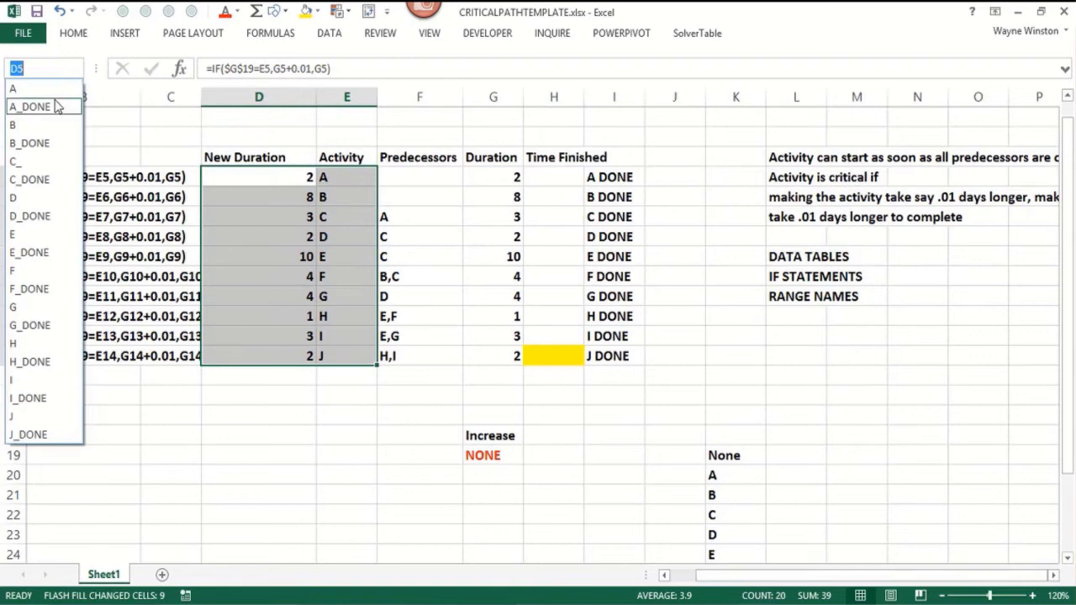
left_click(386, 447)
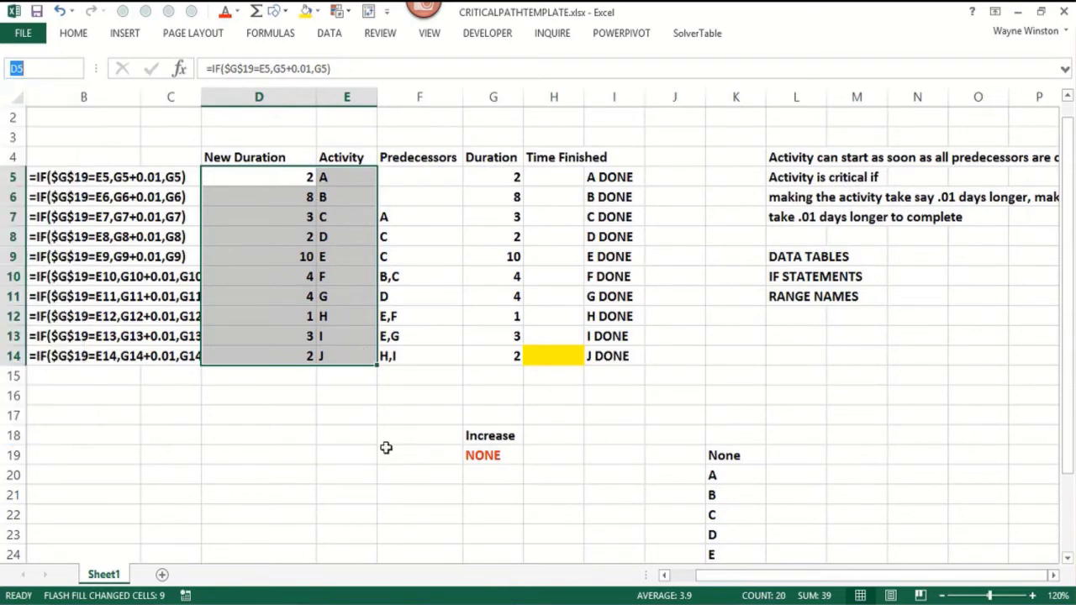
Set the finish times of activities A and B in H5 and H6 equal to their new durations in D5 and D6
left_click(551, 176)
type("=")
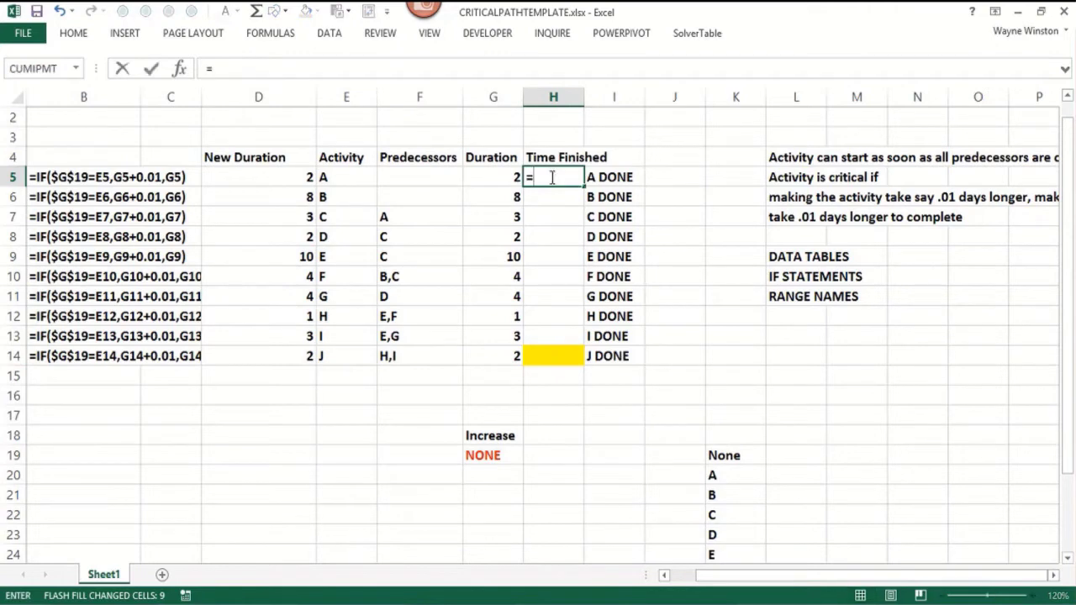
left_click(267, 178)
key("Return")
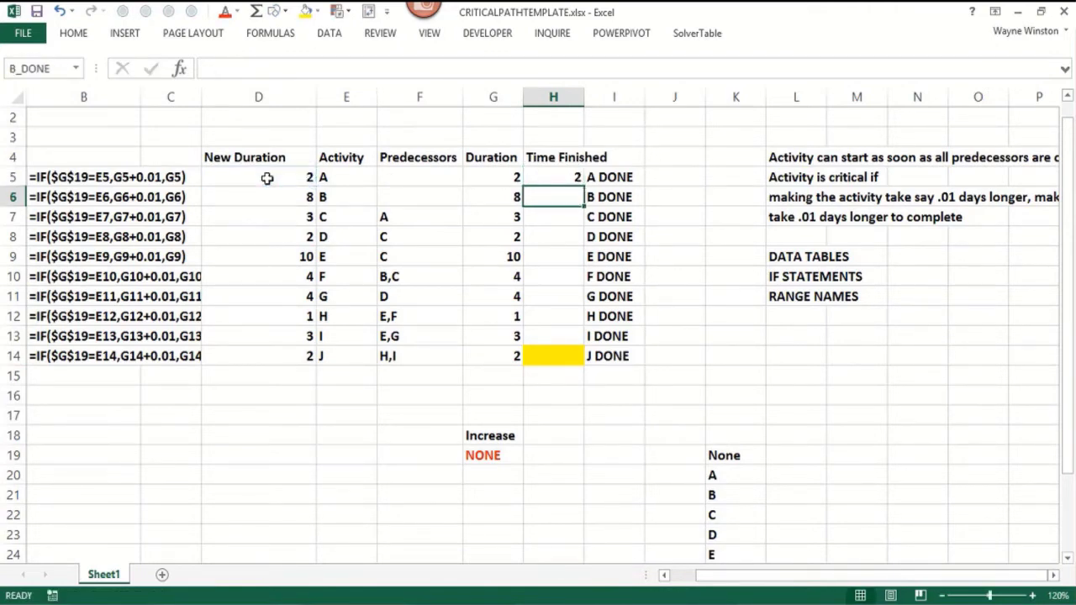
type("=")
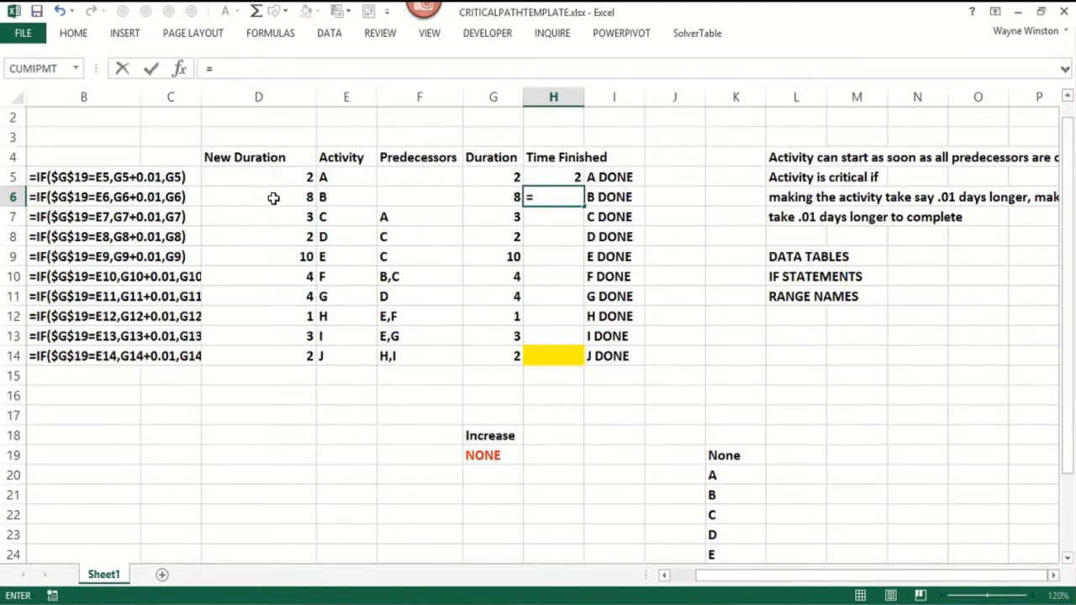
left_click(273, 197)
key("Return")
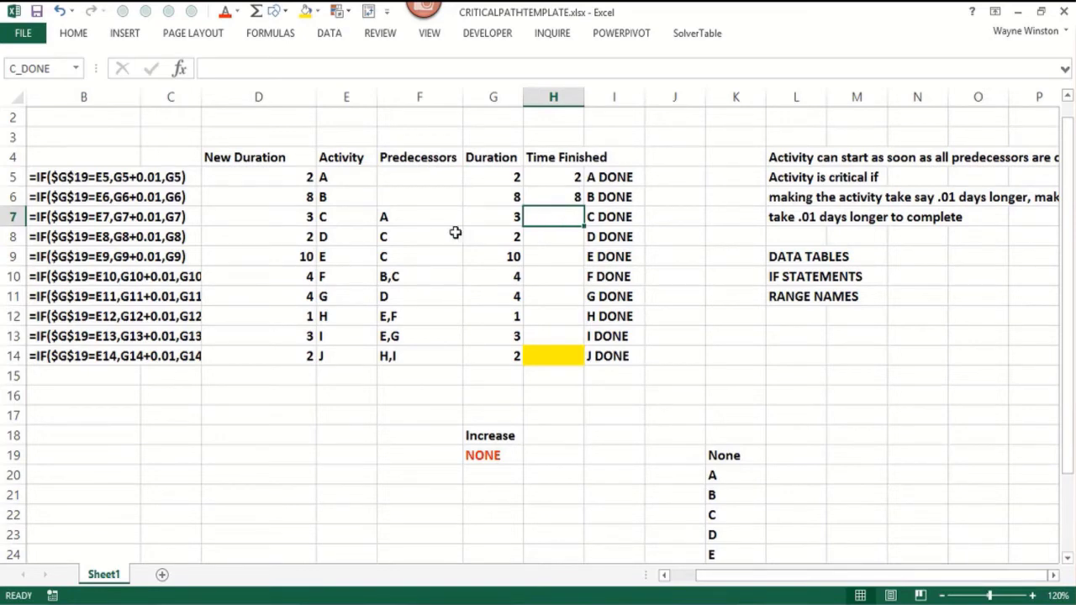
Calculate activity C's finish time in H7 as A_DONE plus C's new duration in D7
type("=")
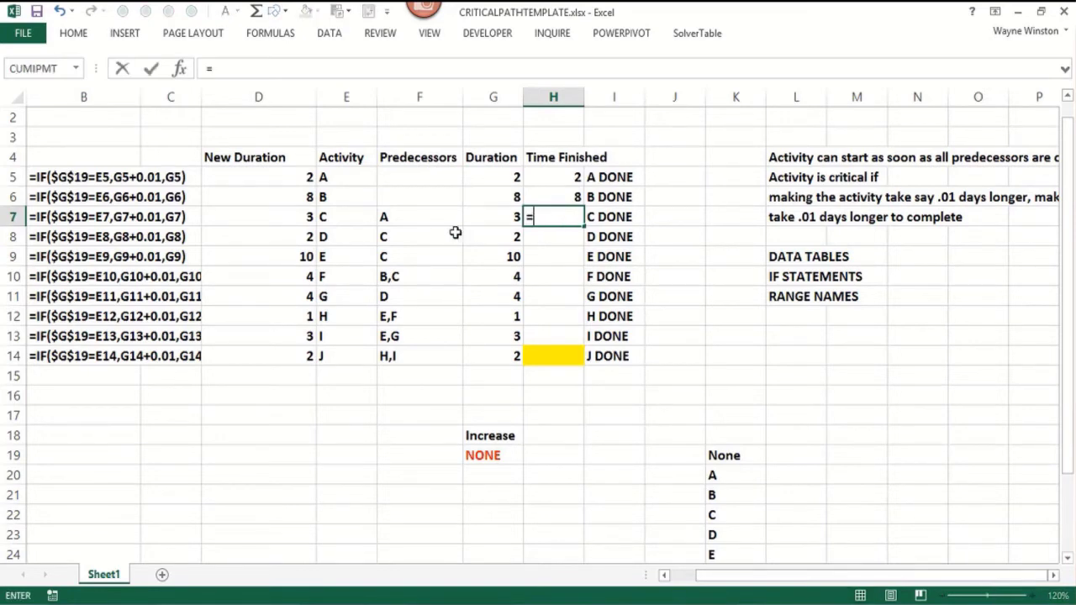
left_click(555, 184)
type("+")
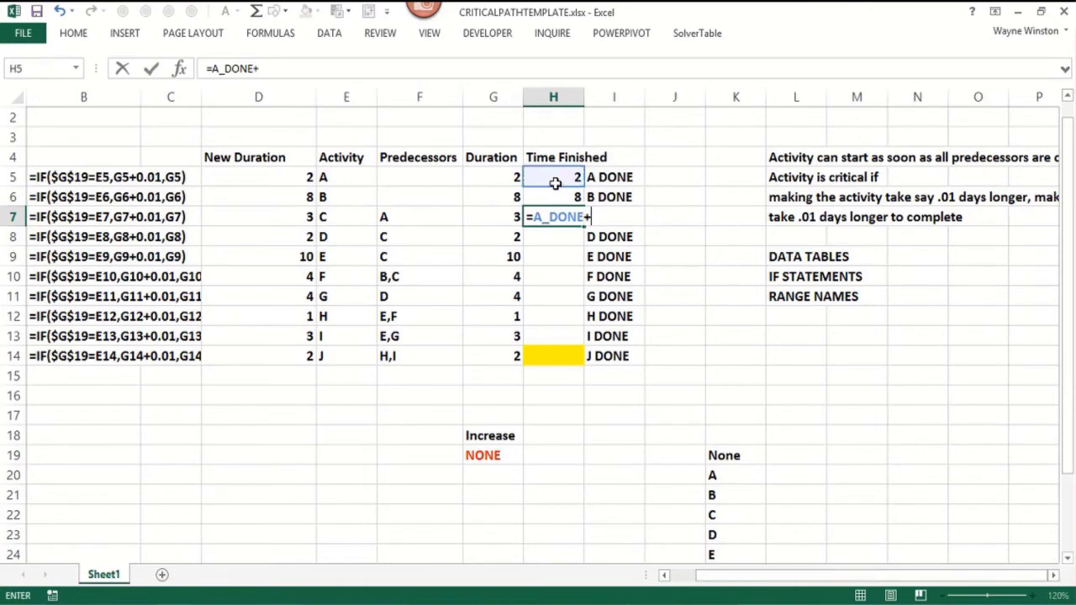
left_click(299, 223)
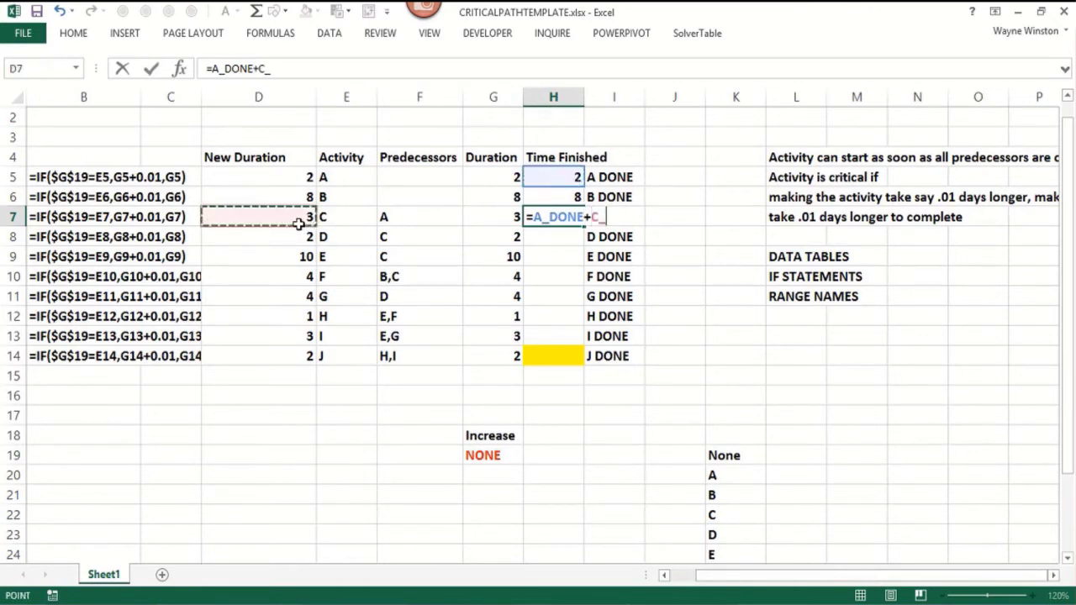
key("Return")
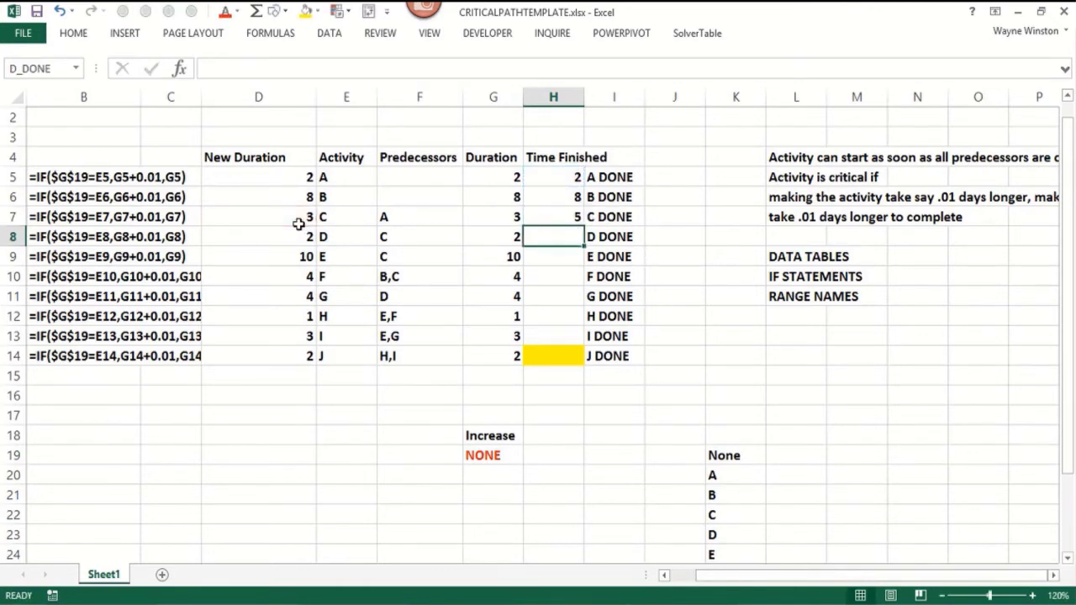
Calculate activity D's finish time in H8 as C_DONE plus D's new duration in D8
type("=")
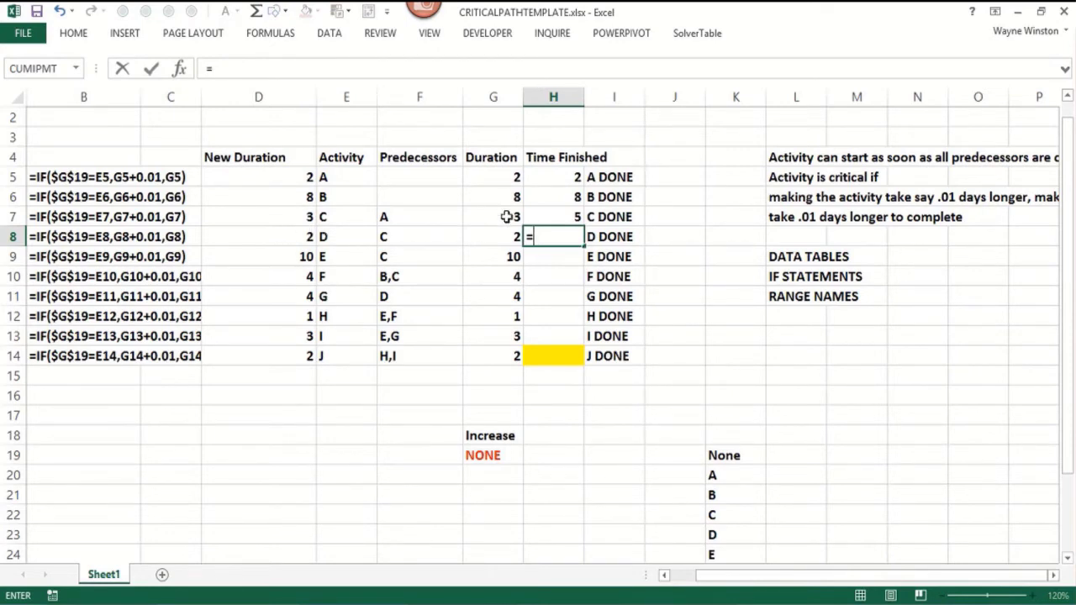
left_click(559, 218)
type("+")
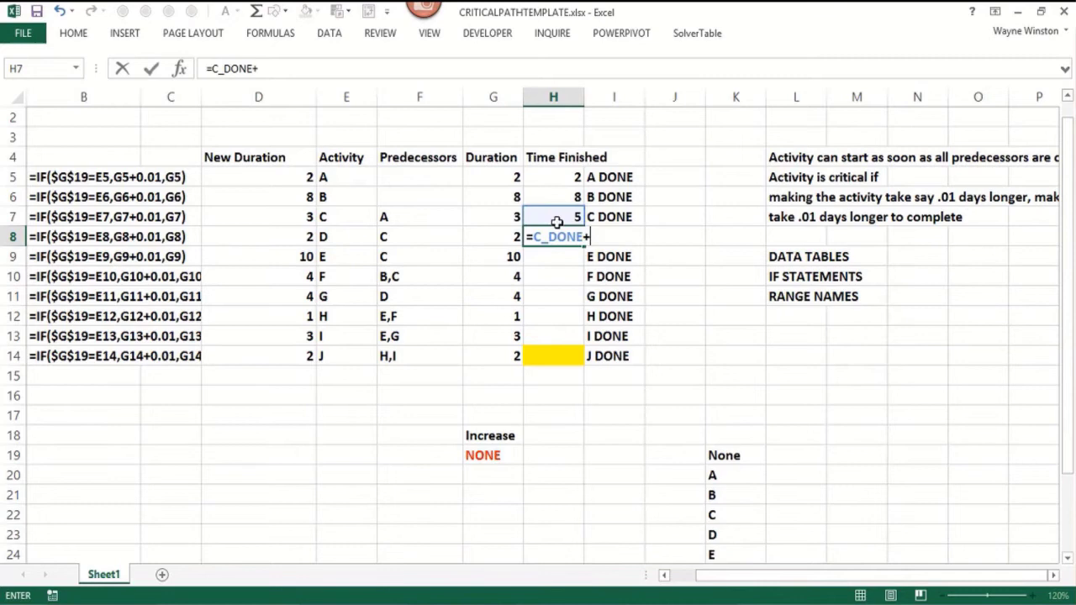
left_click(287, 237)
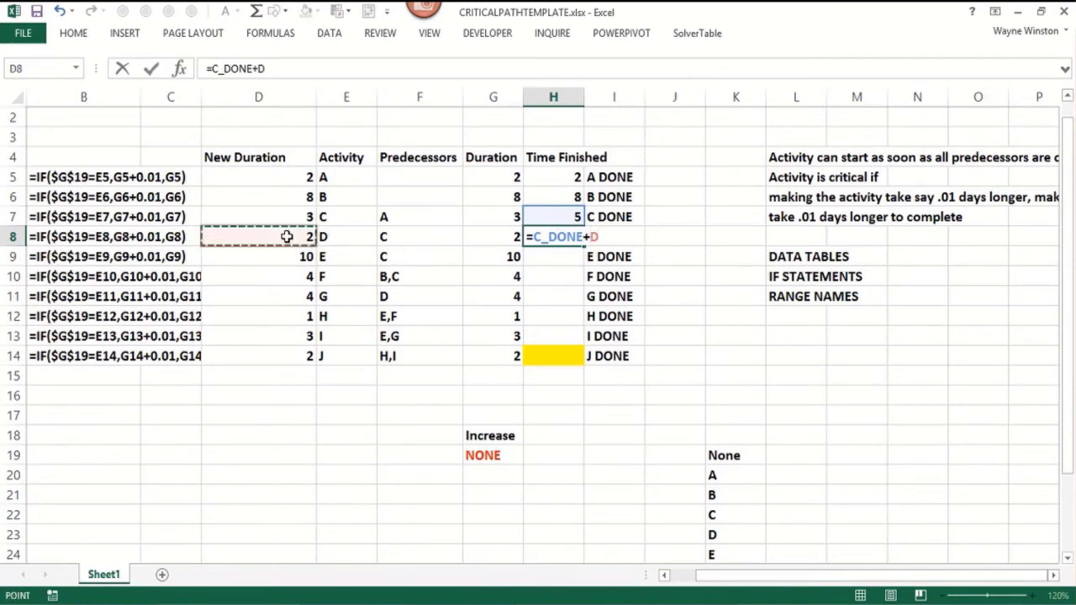
key("Return")
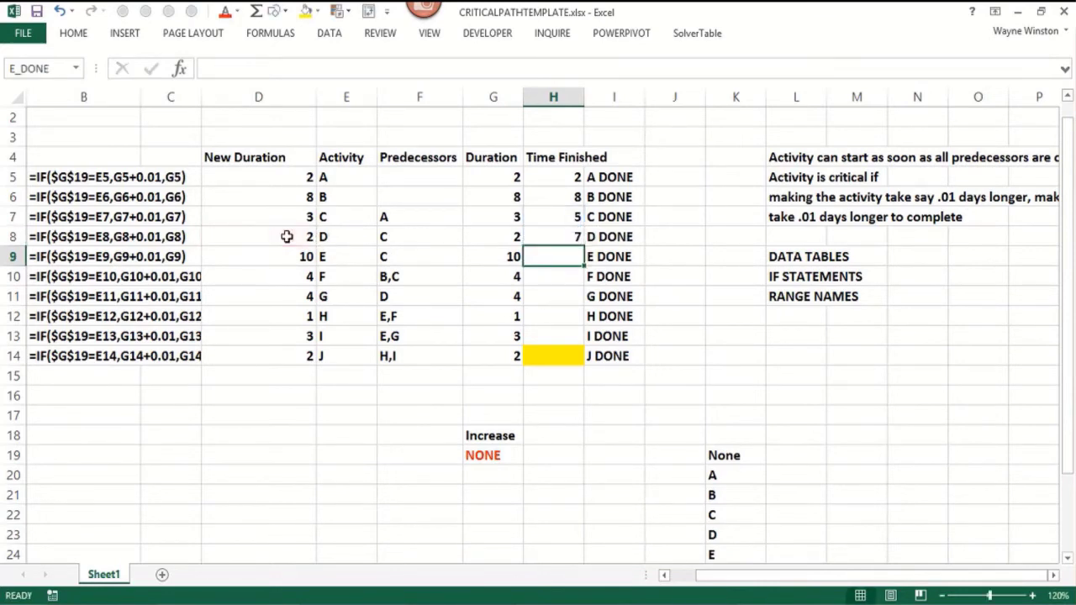
Set the Increase cell G19 to C to test how the delay flows through the finish times
left_click(487, 454)
type("C")
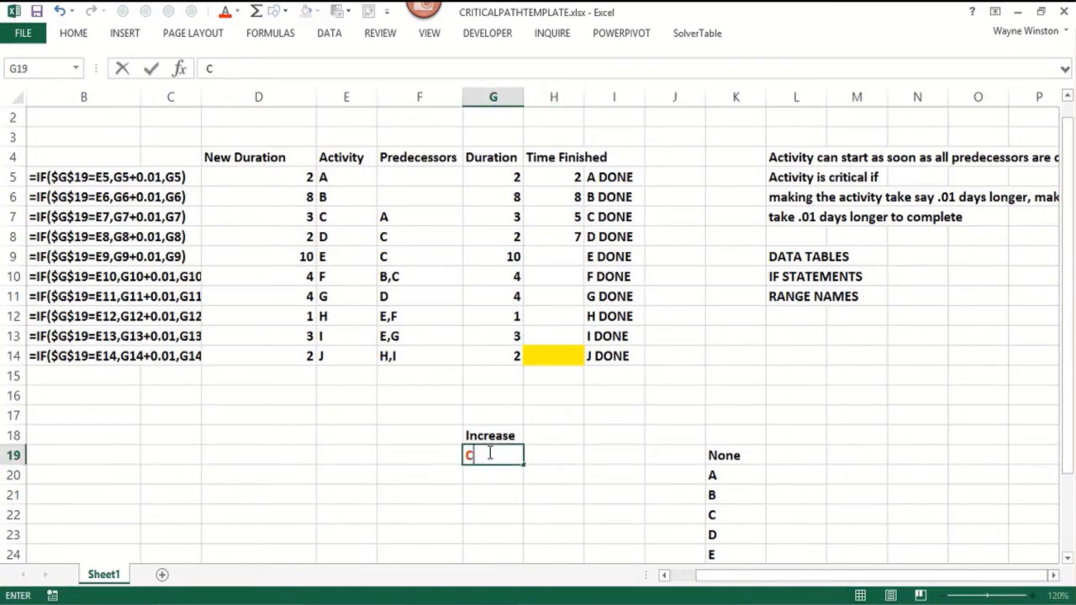
key("Return")
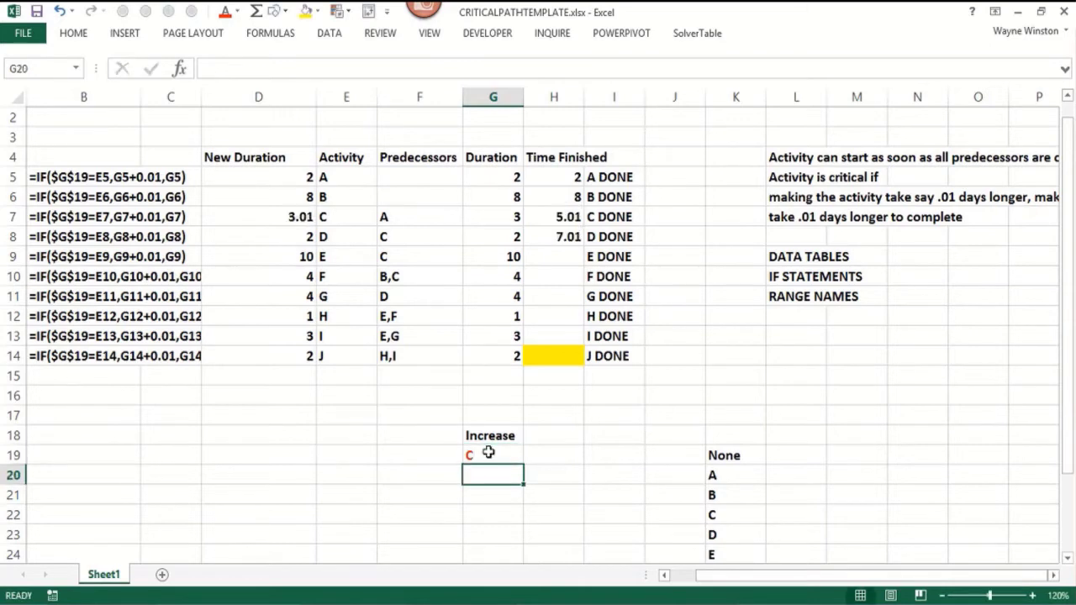
Calculate activity E's finish time in H9 as C_DONE plus E's new duration in D9
left_click(554, 256)
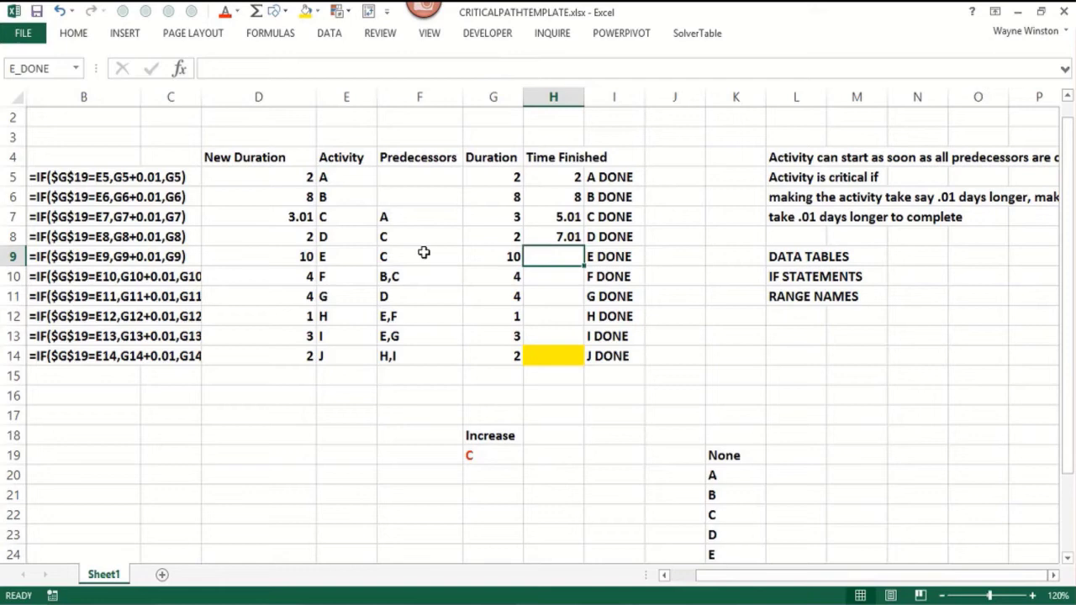
type("=")
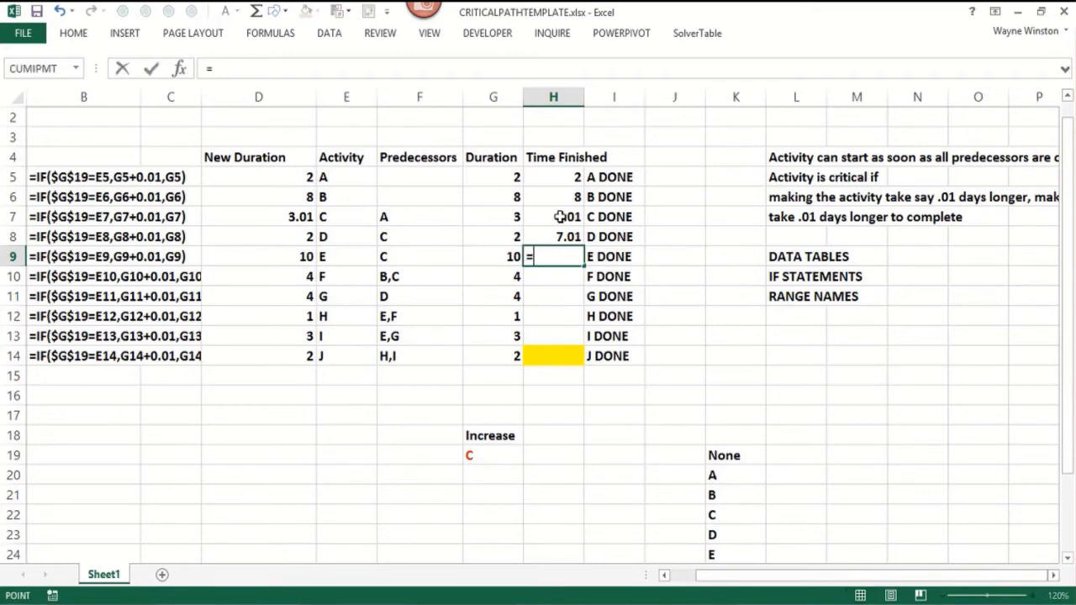
left_click(559, 217)
type("+")
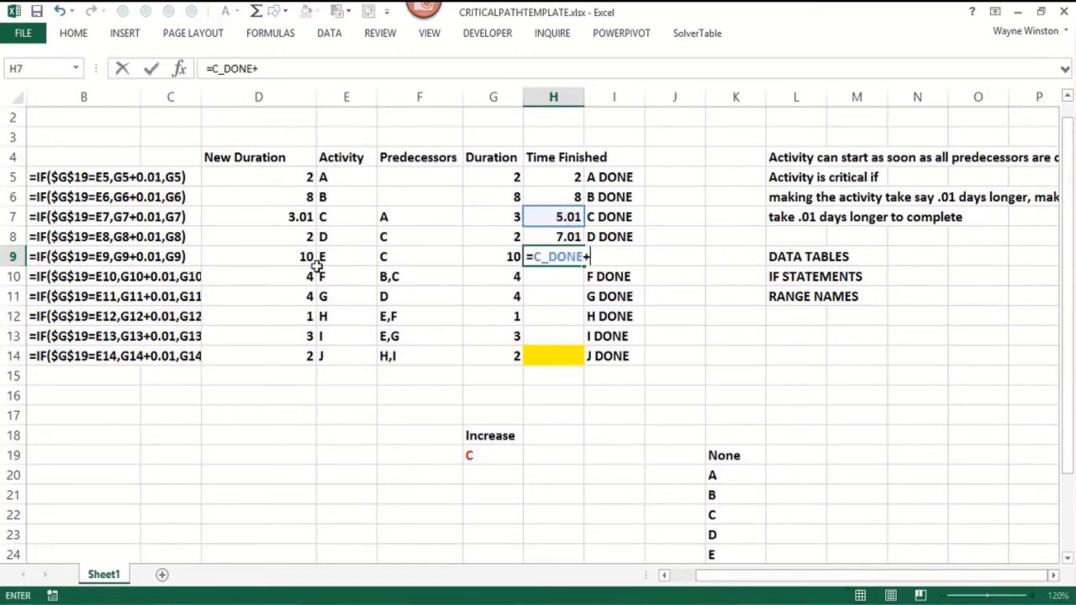
left_click(298, 261)
key("Return")
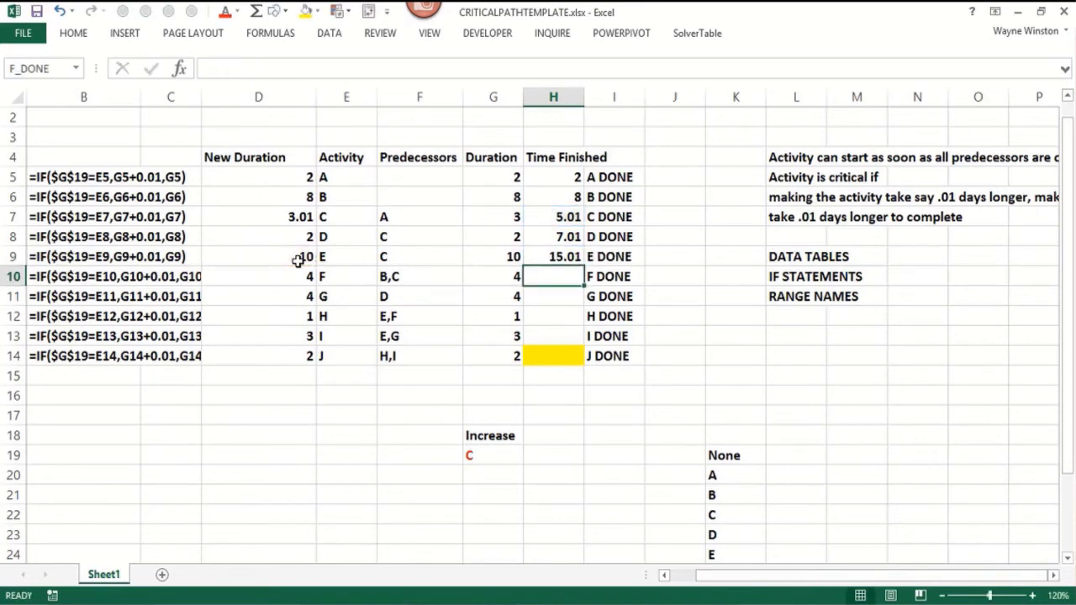
Calculate activity F's finish time in H10 as MAX(B_DONE,C_DONE) plus F's new duration in D10
type("=")
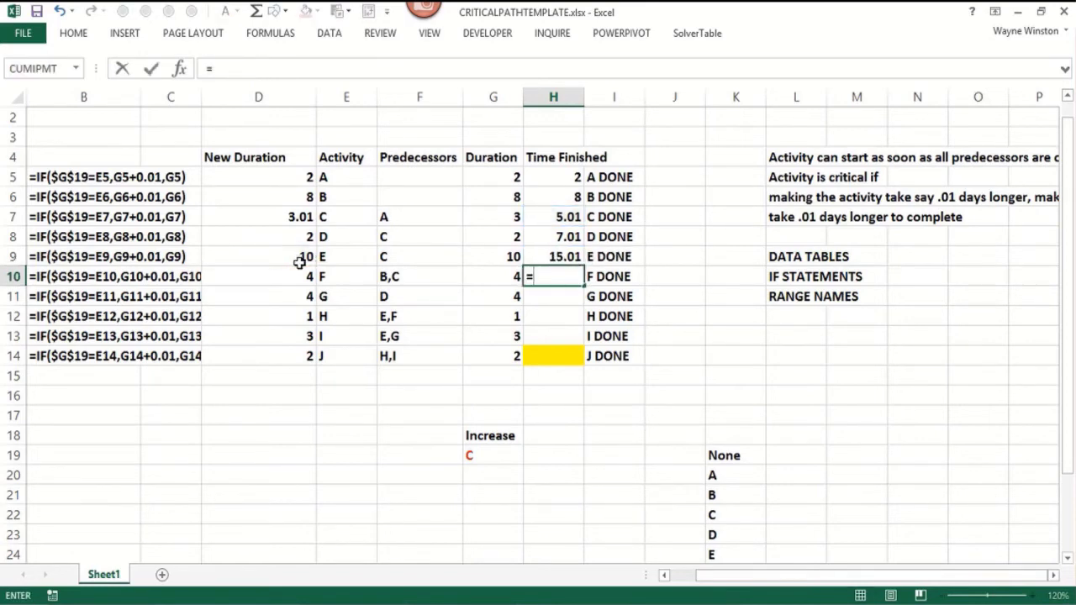
type("MAX(")
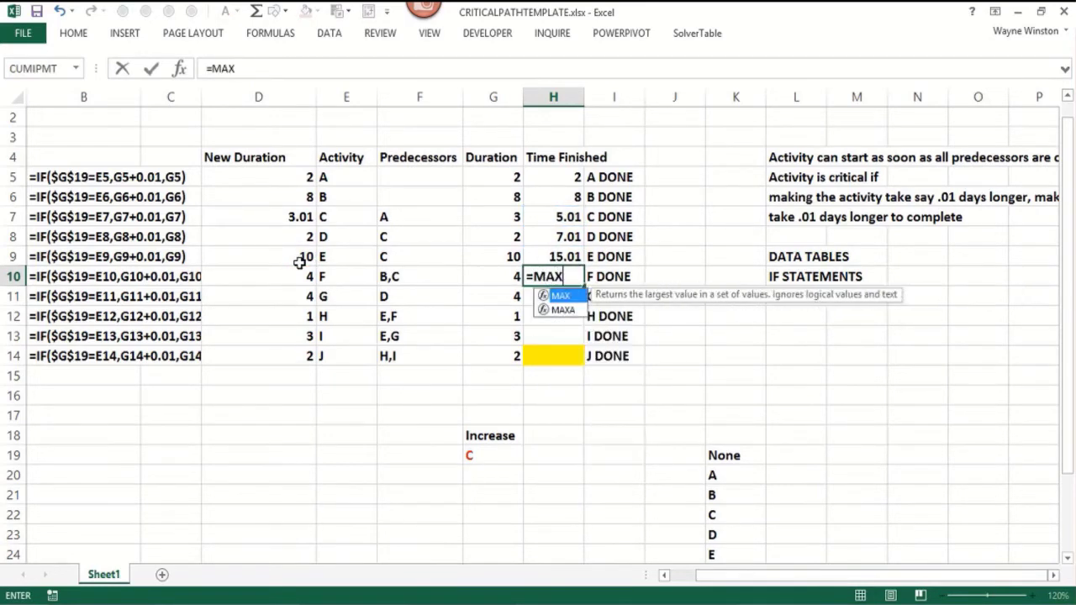
left_click(548, 196)
type(",")
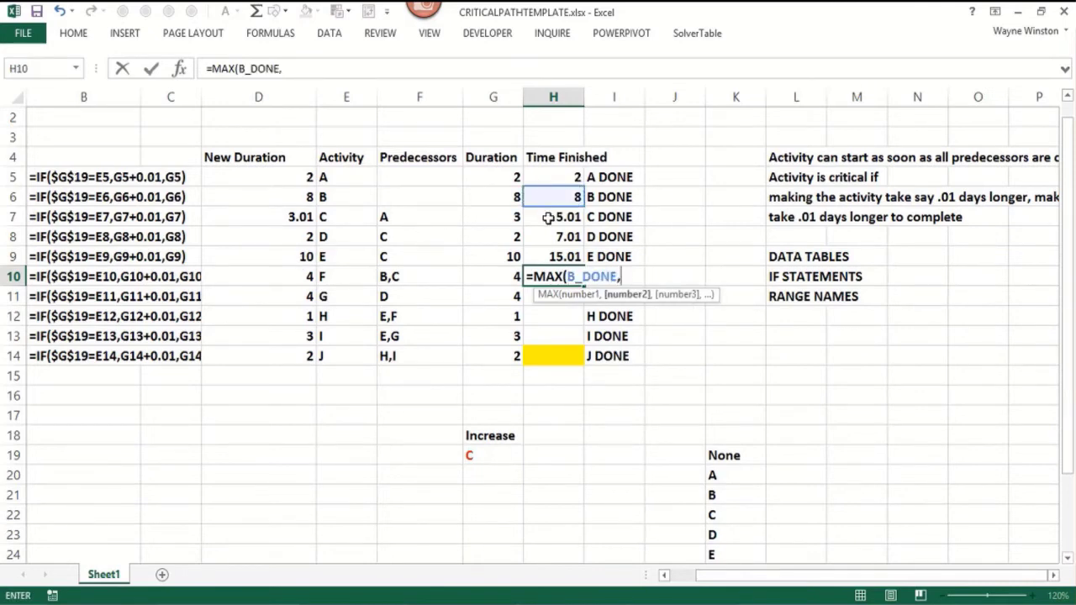
left_click(548, 217)
type(")+")
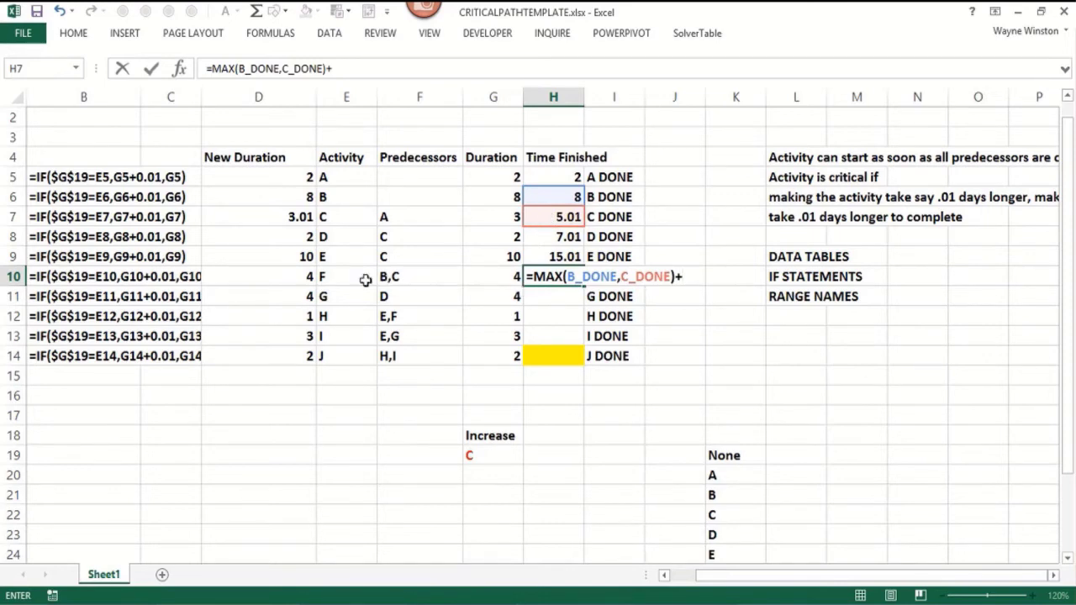
left_click(287, 276)
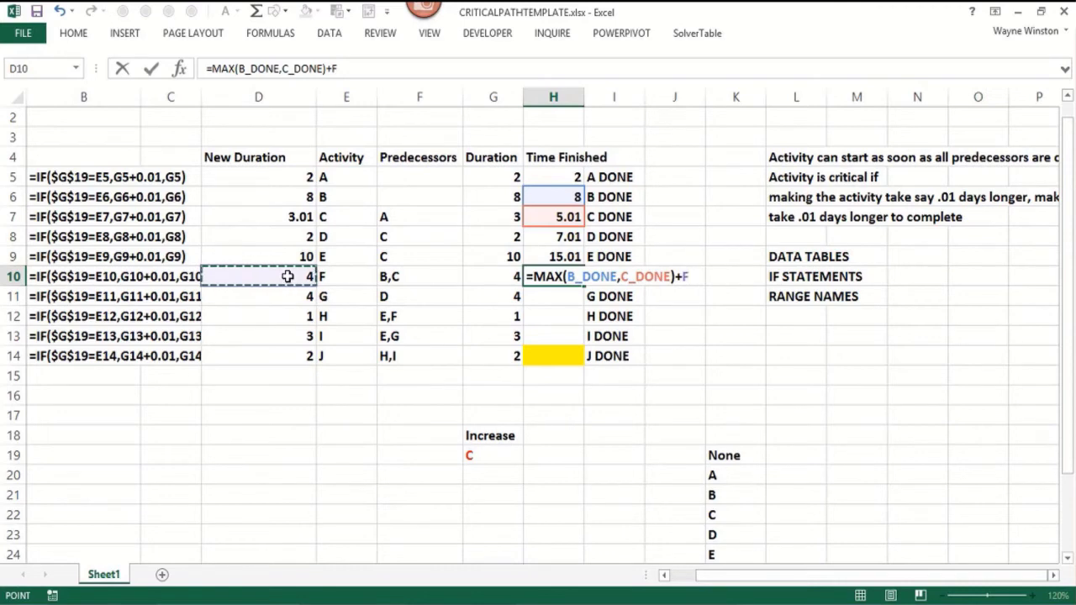
key("Return")
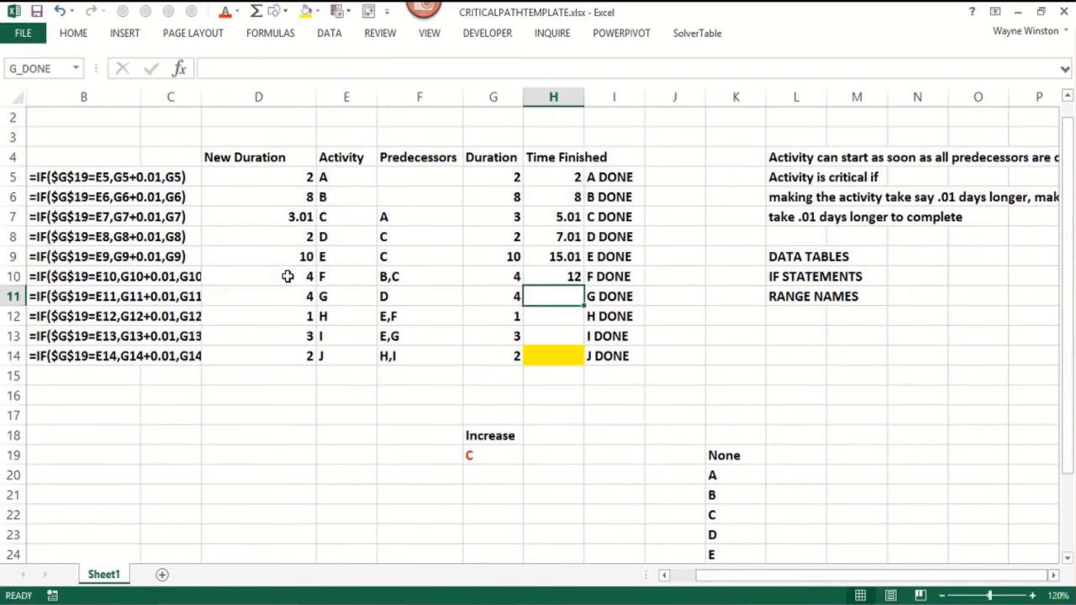
Calculate activity G's finish time in H11 as D_DONE plus G's new duration in D11
type("=")
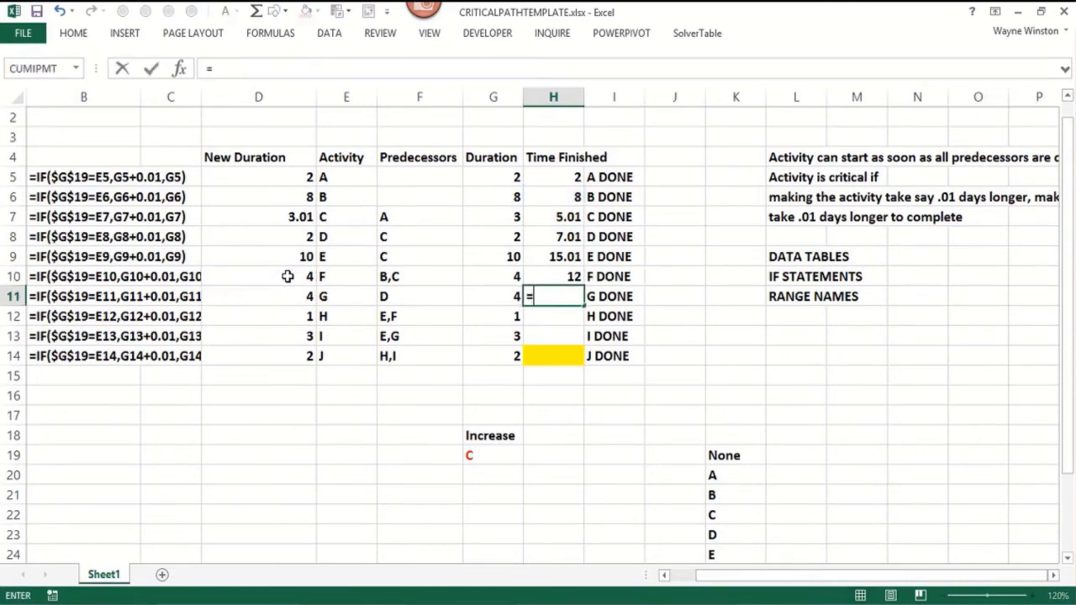
left_click(567, 237)
type("_")
key("BackSpace")
type("+")
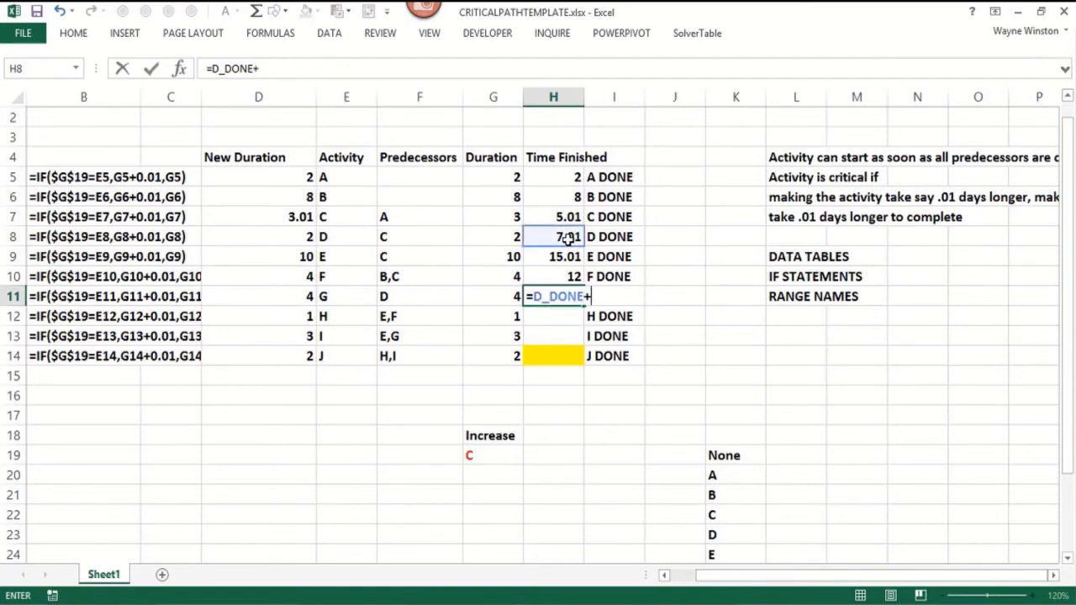
left_click(296, 301)
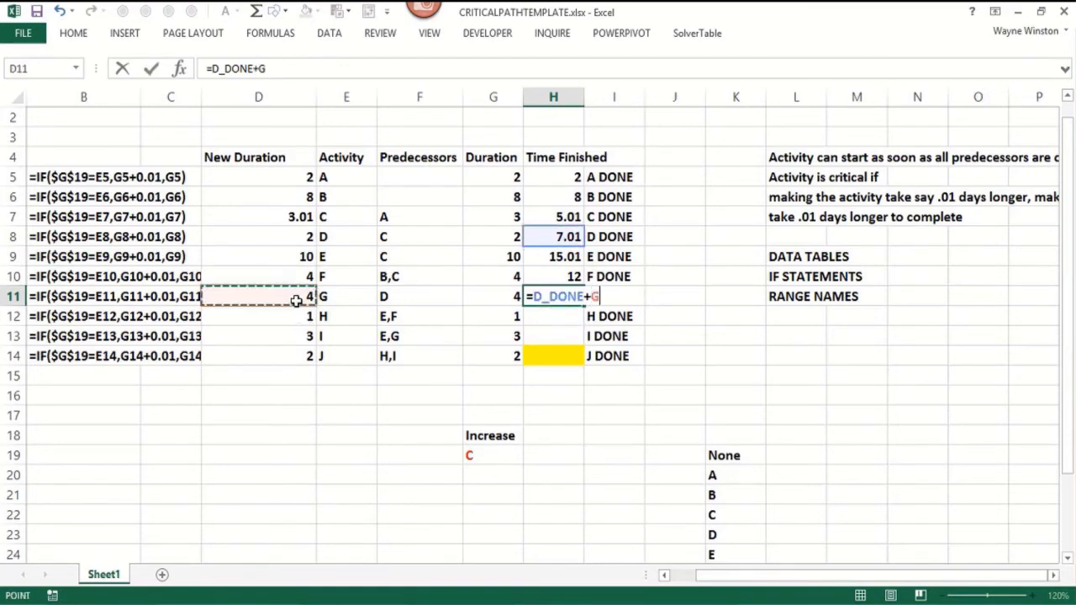
key("Return")
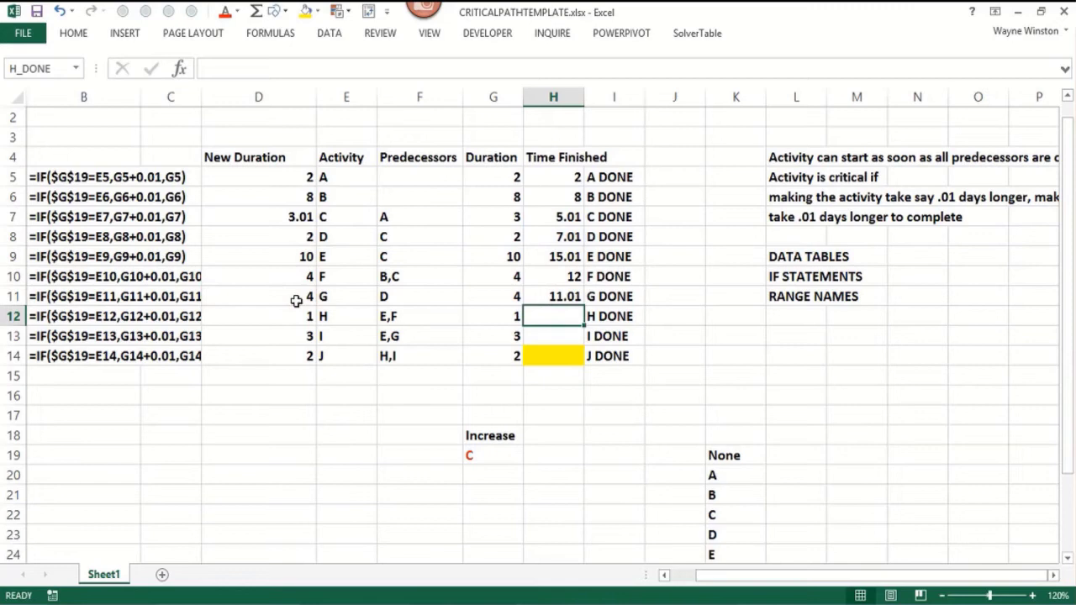
Calculate activity H's finish time in H12 as MAX(E_DONE,F_DONE) plus H's new duration in D12
type("=MAX(")
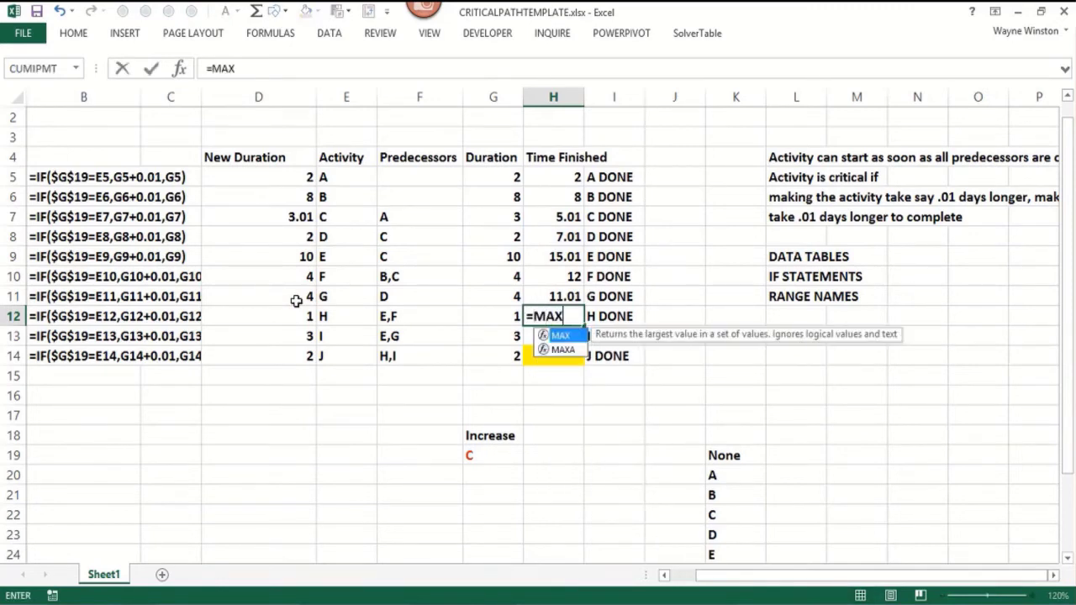
left_click(541, 256)
type(",")
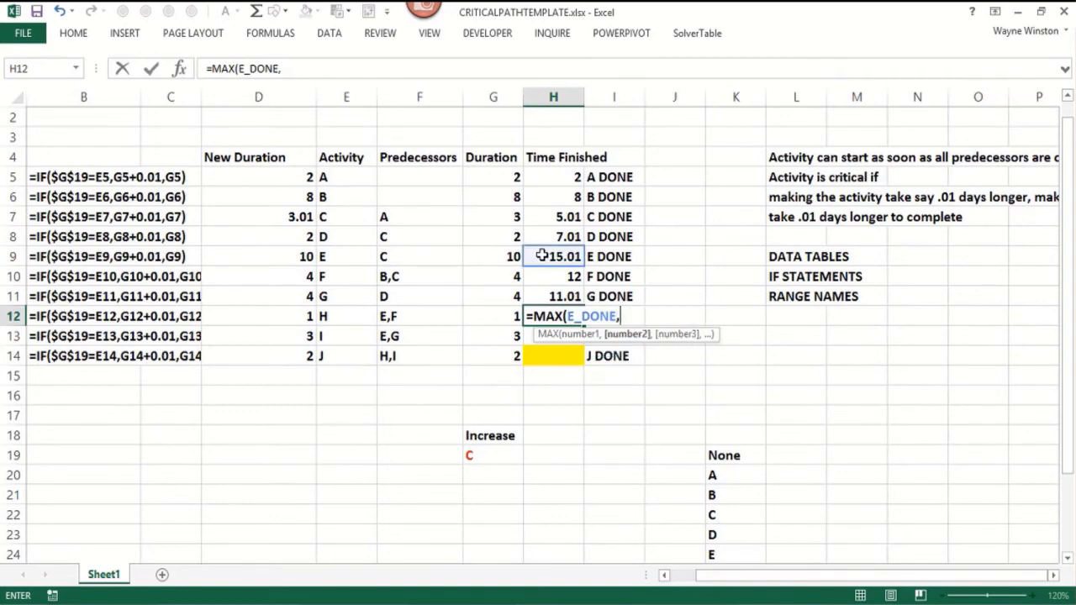
left_click(559, 281)
type(")+")
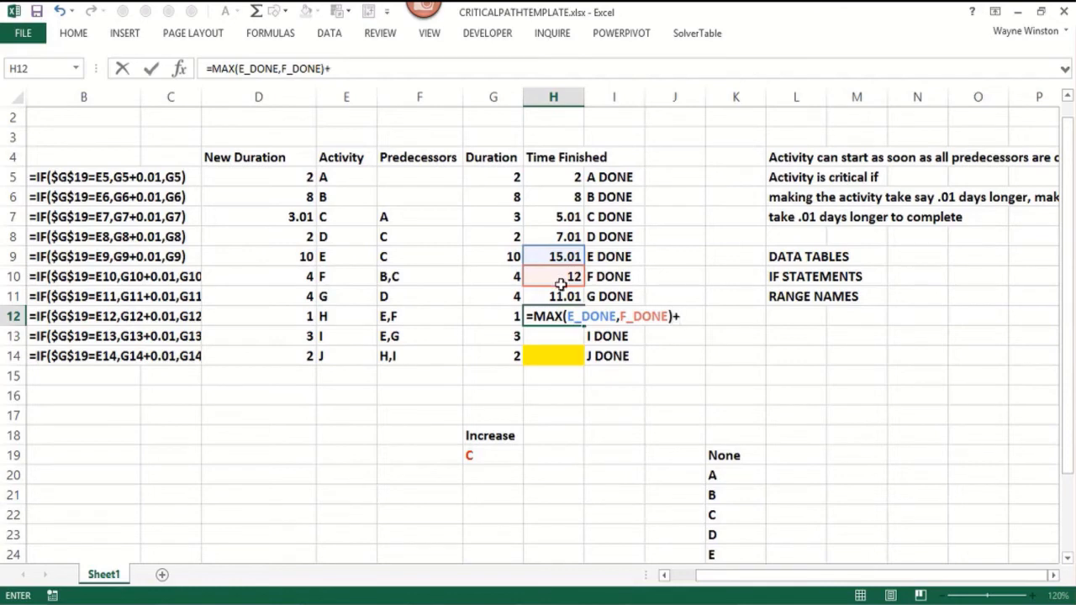
left_click(287, 322)
key("Return")
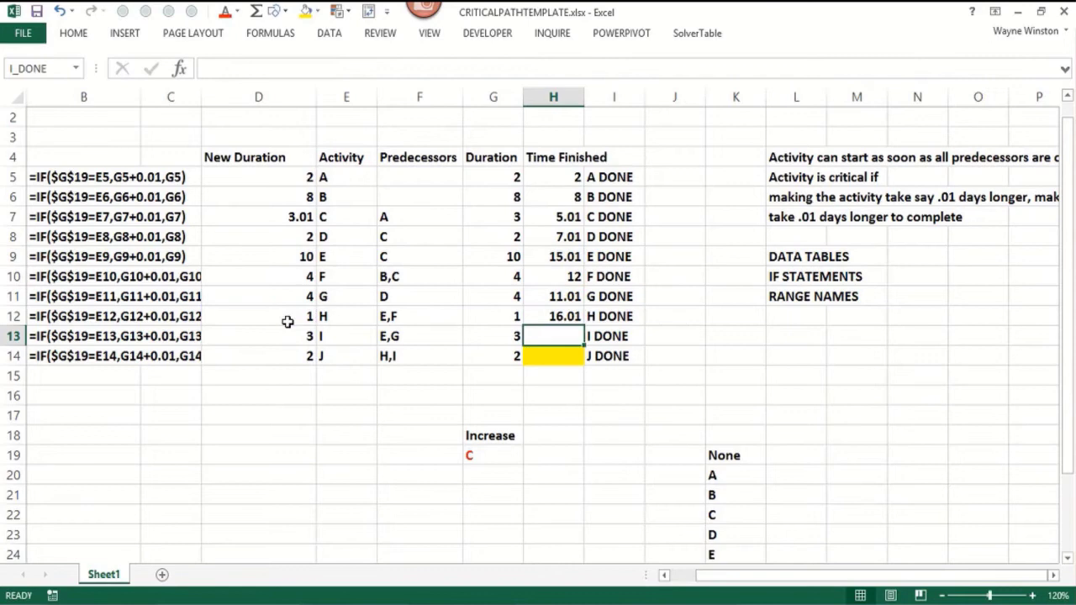
Calculate activity I's finish time in H13 as MAX(E_DONE,G_DONE) plus I's new duration in D13
type("=MAX(")
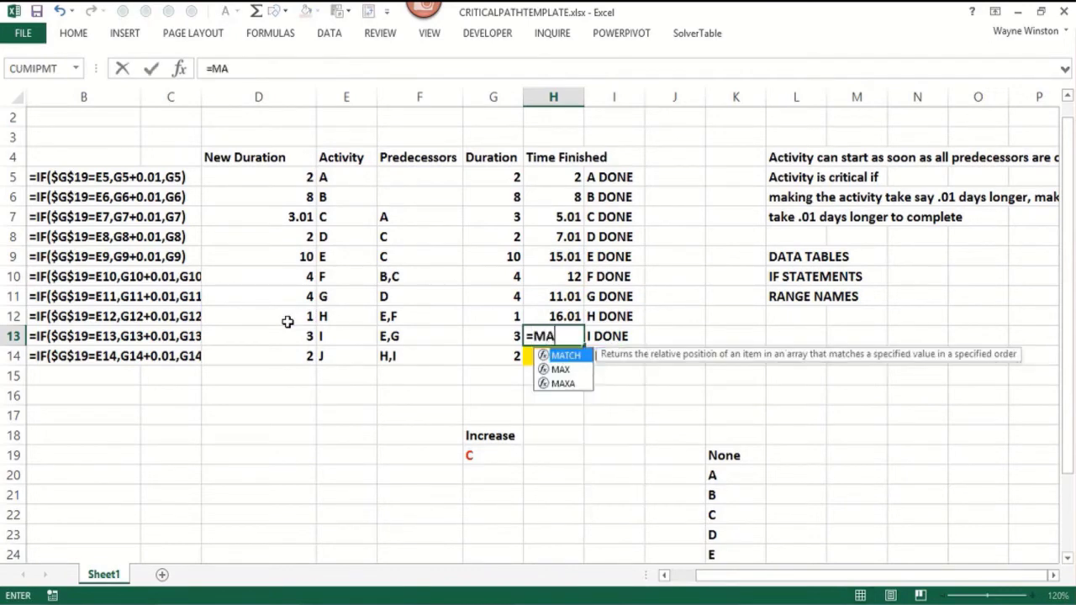
left_click(545, 257)
type(",")
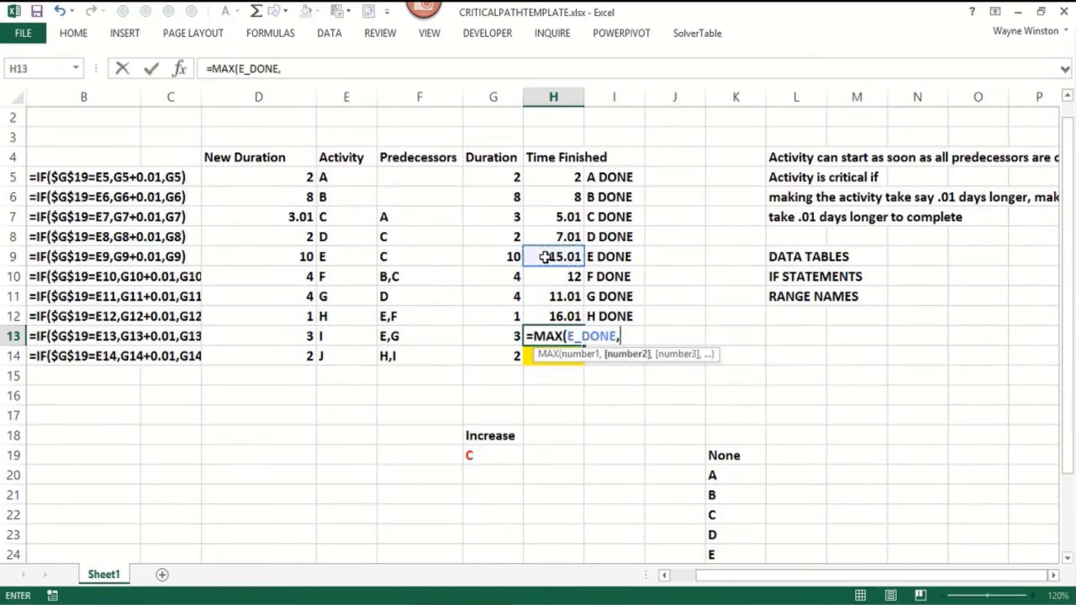
left_click(559, 299)
type(")+")
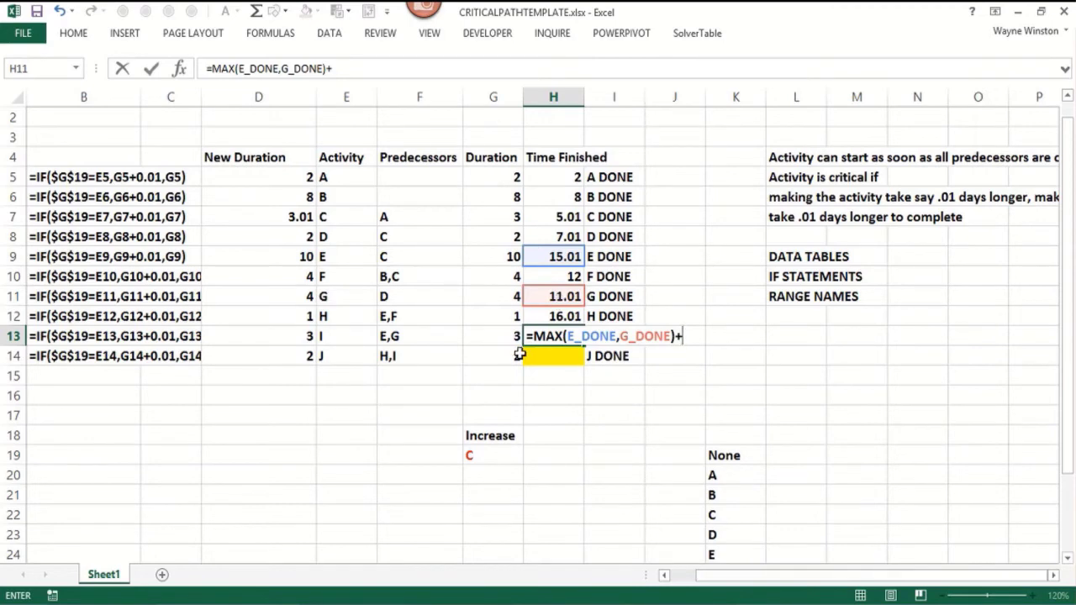
left_click(295, 339)
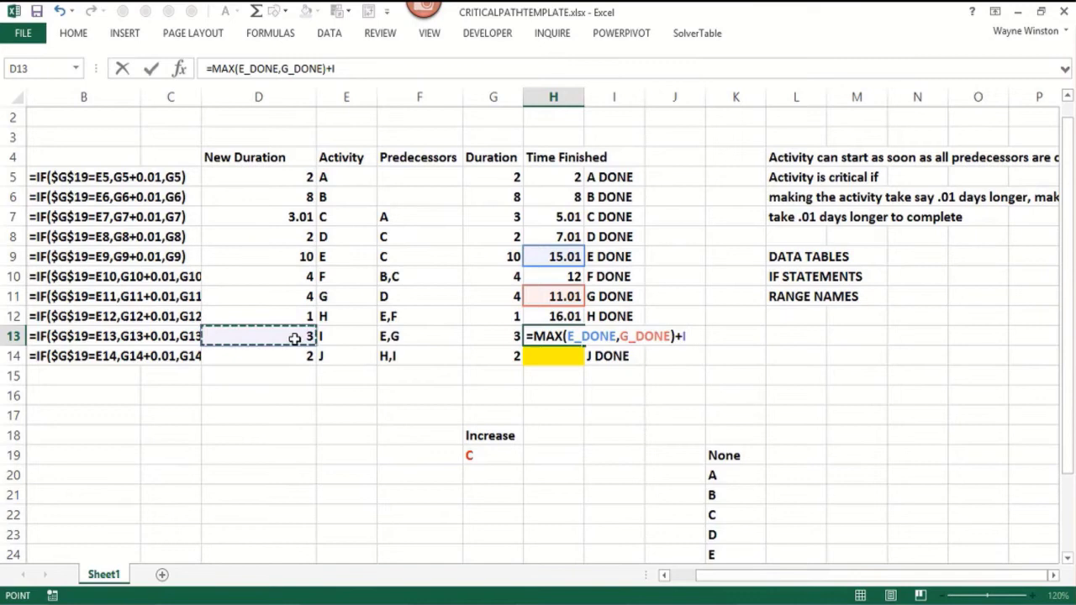
key("Return")
Calculate activity J's finish time in H14 as MAX(H_DONE,I_DONE) plus J's new duration in D14
type("=M")
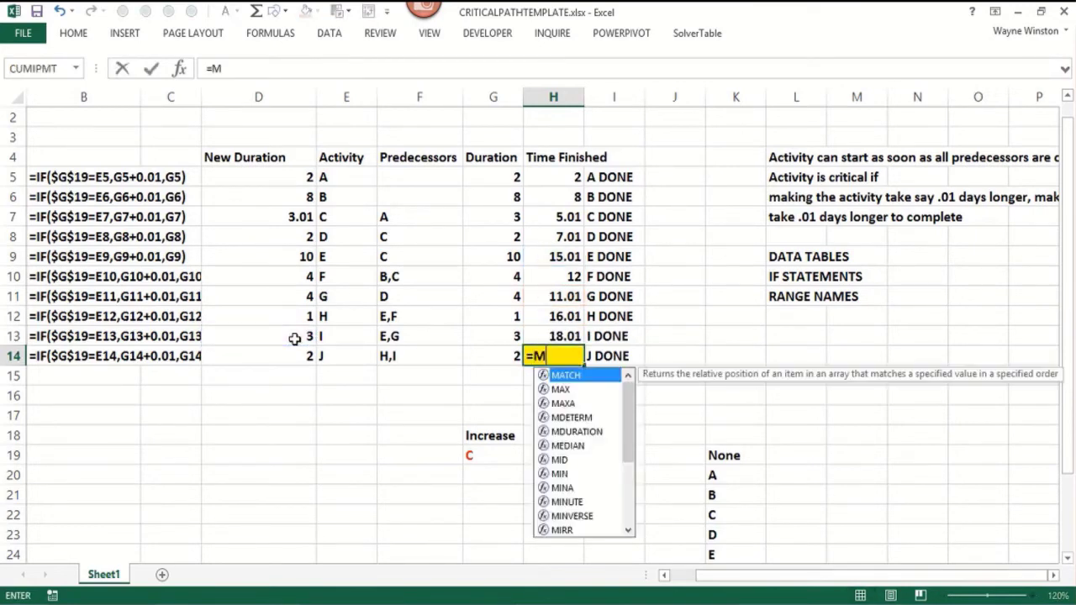
type("AX(")
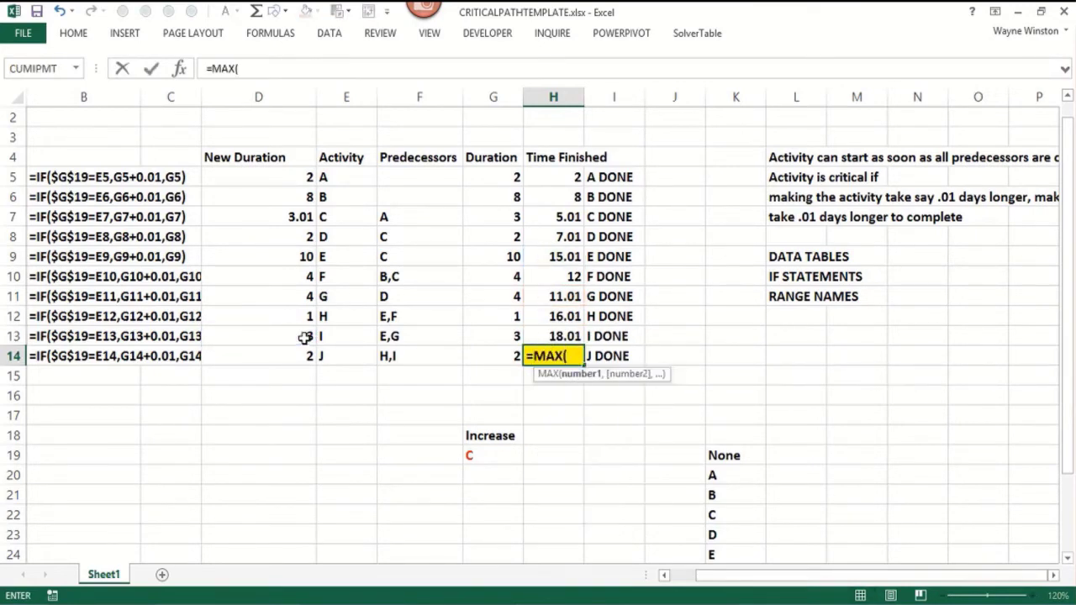
left_click(548, 320)
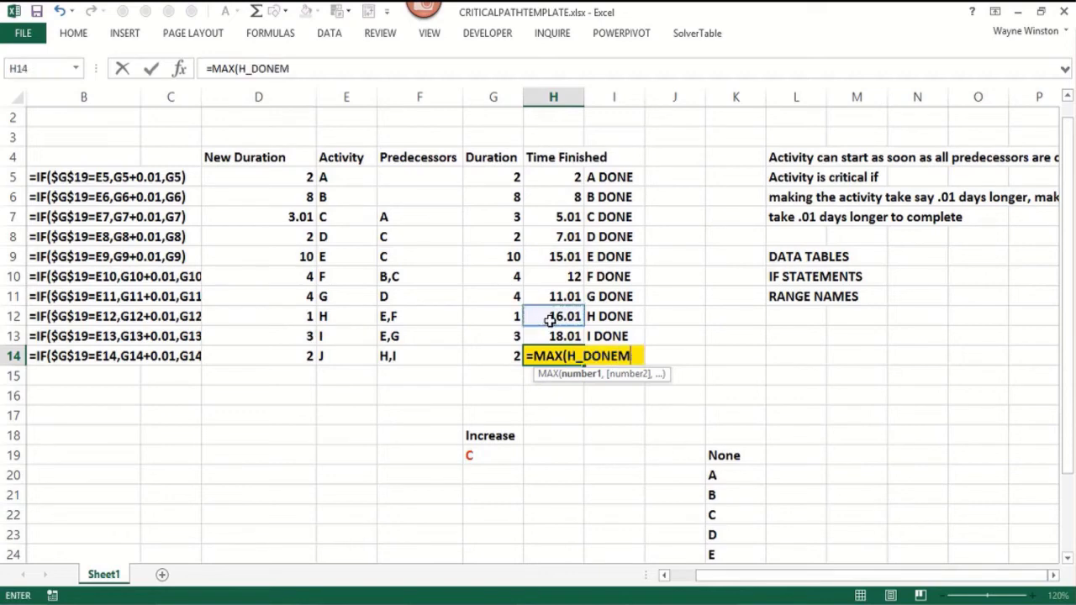
type(",")
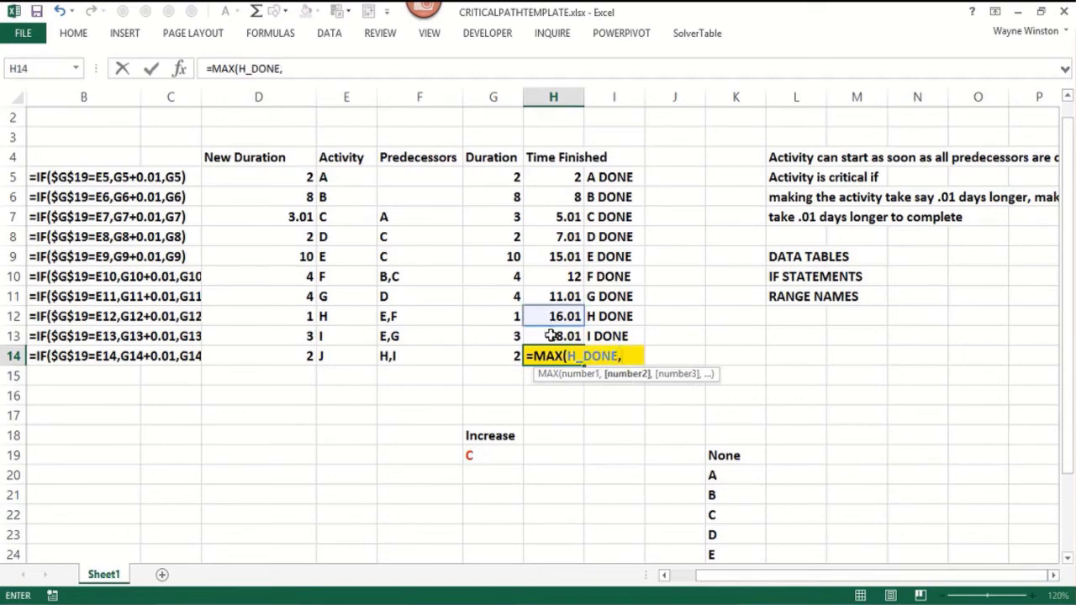
left_click(551, 336)
type(")+")
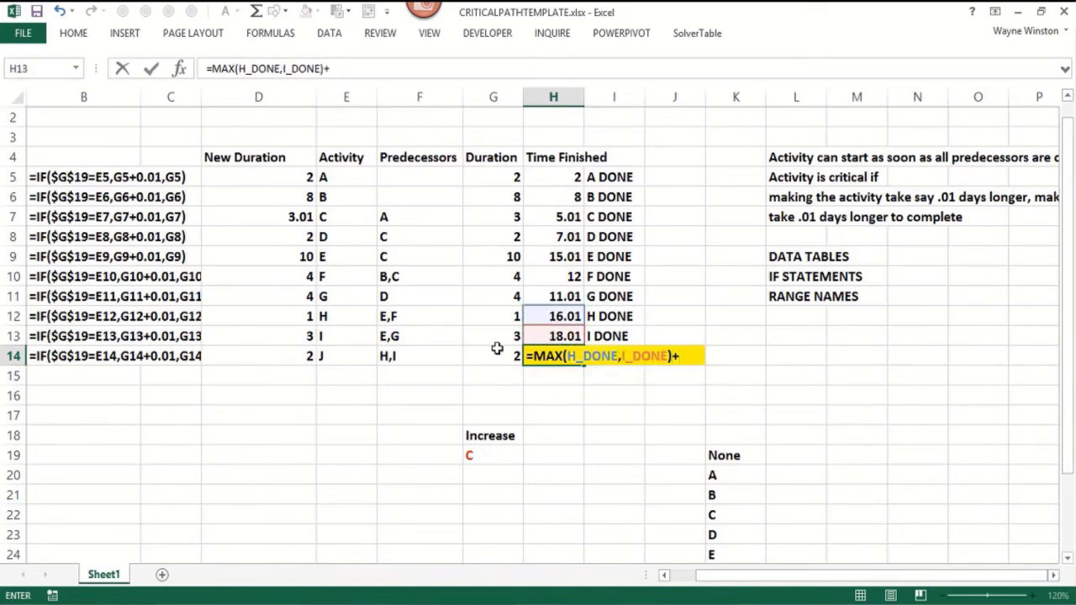
left_click(285, 357)
key("Return")
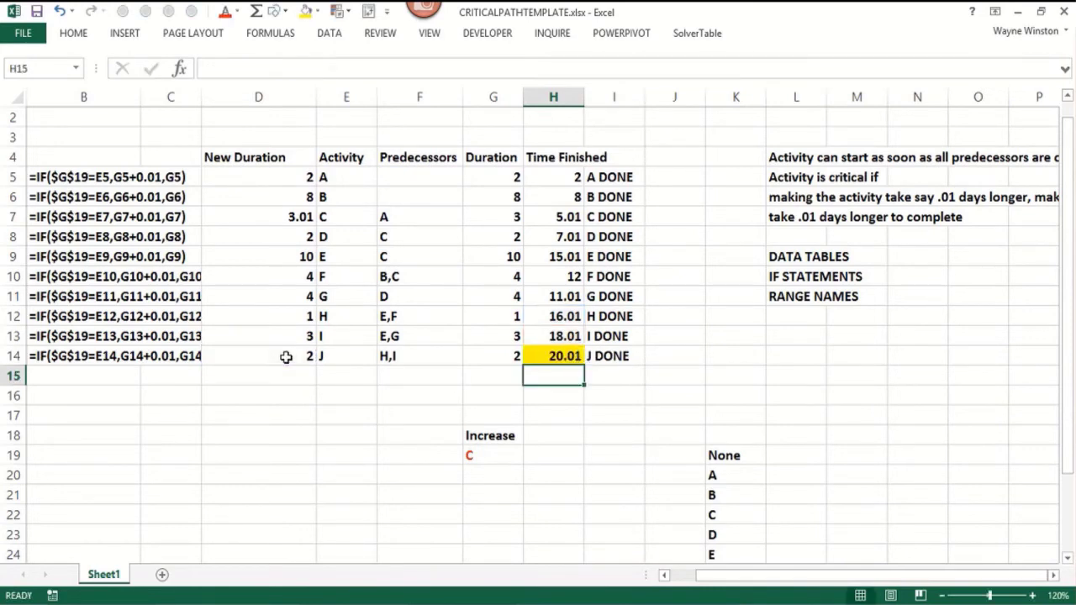
left_click(538, 356)
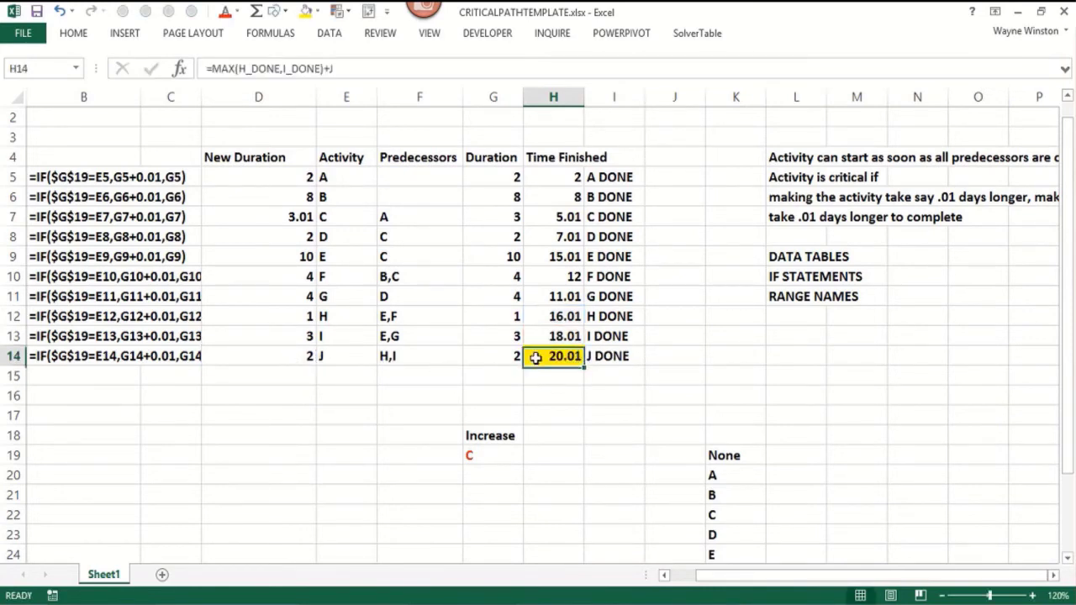
Set the Increase selector in G19 to NONE so that no activity is lengthened
left_click(250, 217)
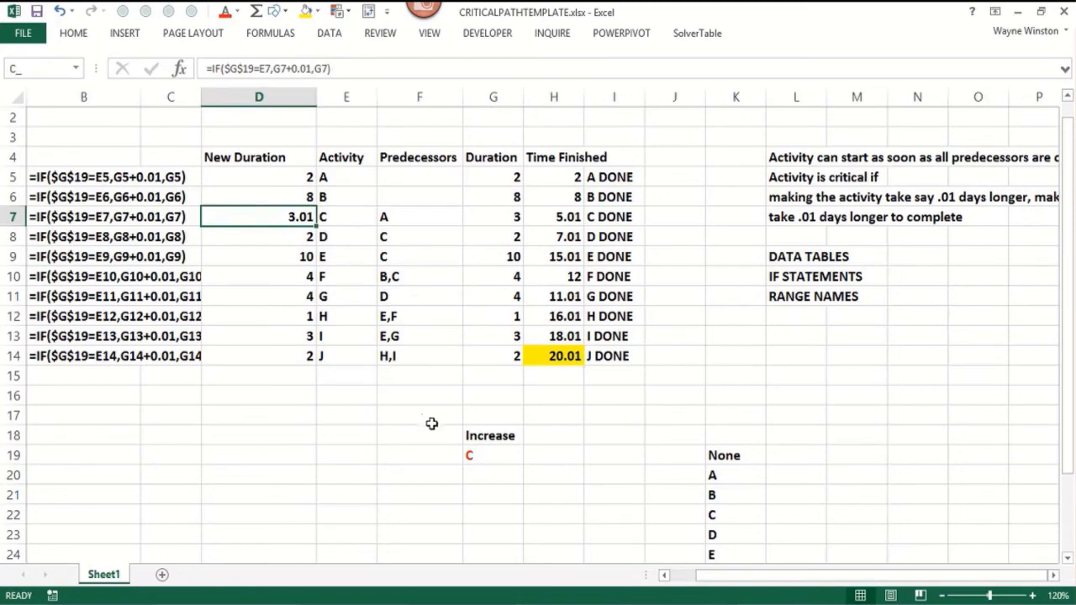
left_click(488, 457)
type("nONE")
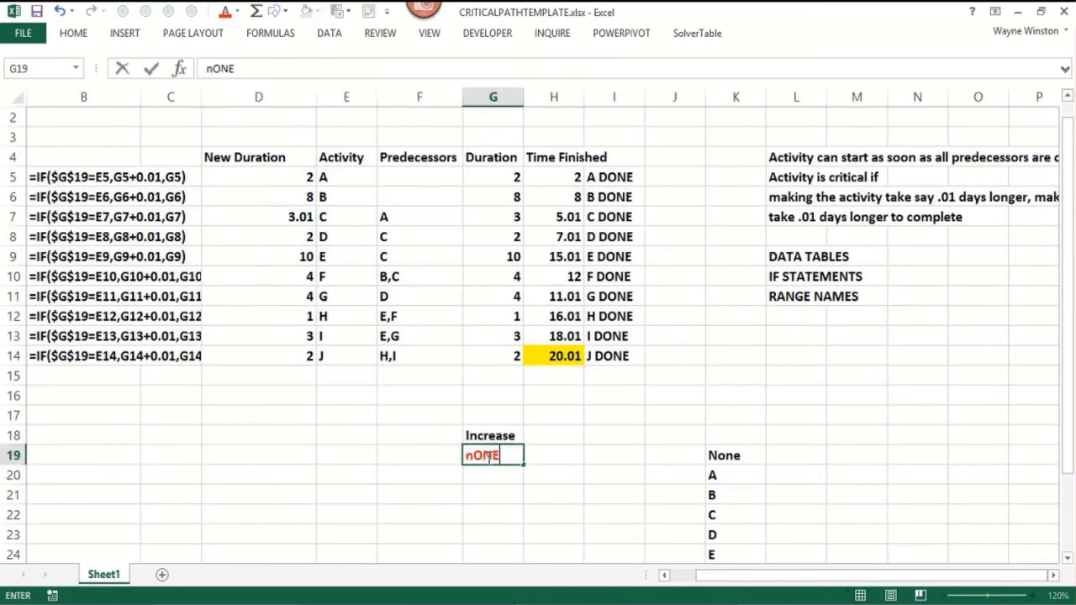
key("Return")
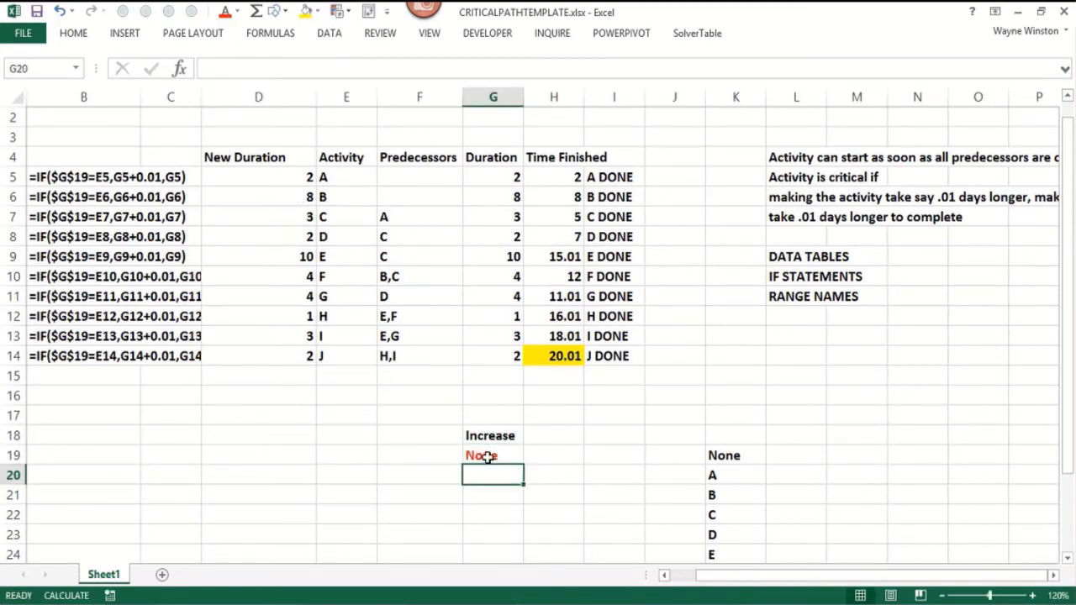
left_click(487, 457)
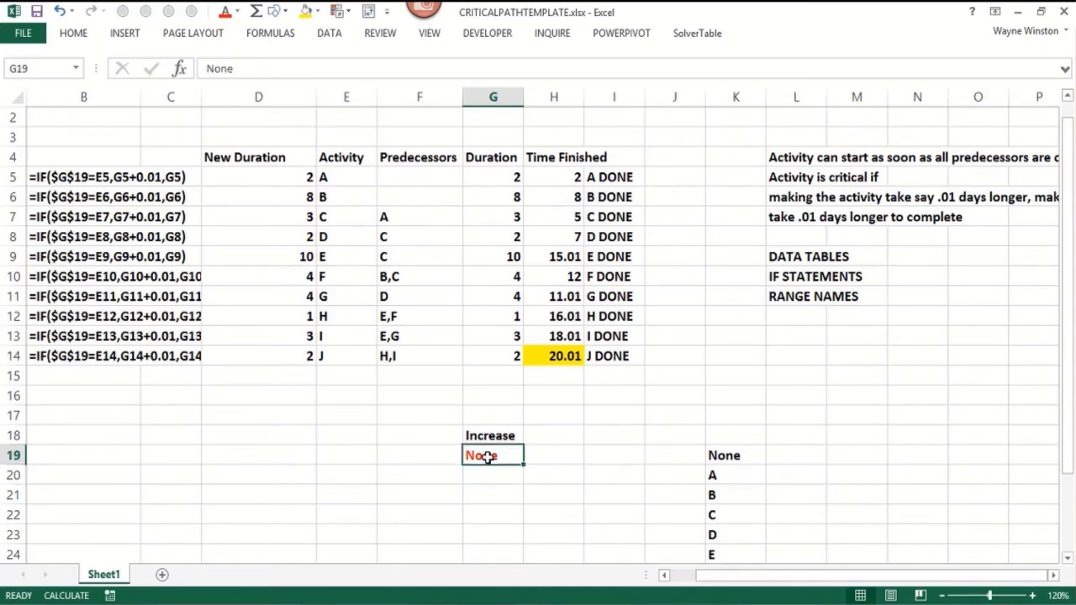
type("NONE")
key("Return")
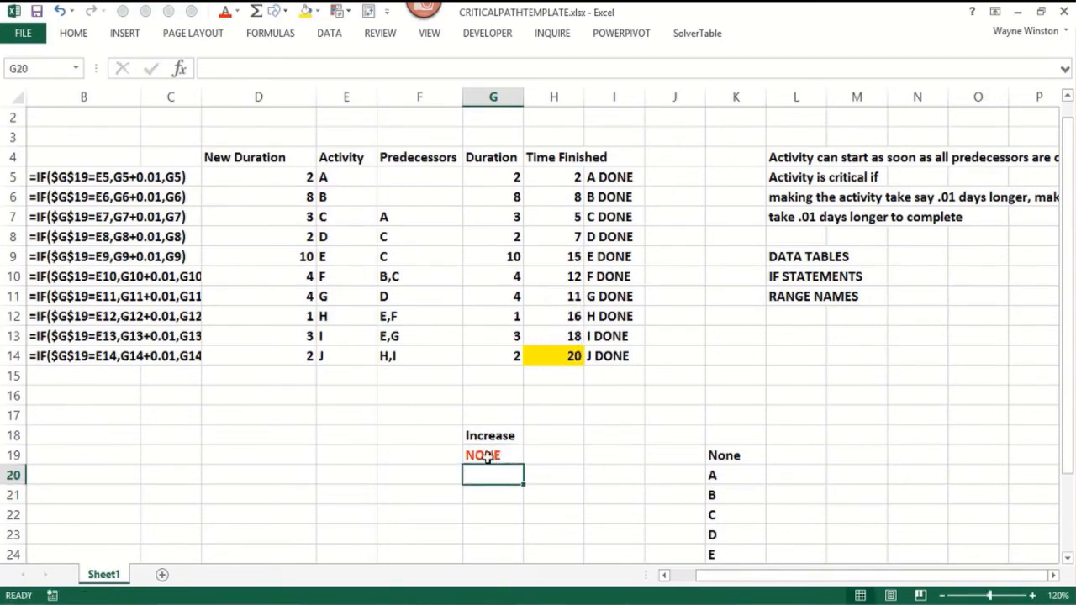
Reference the project completion time J_DONE in L18 as the output formula for the data table
left_click(782, 436)
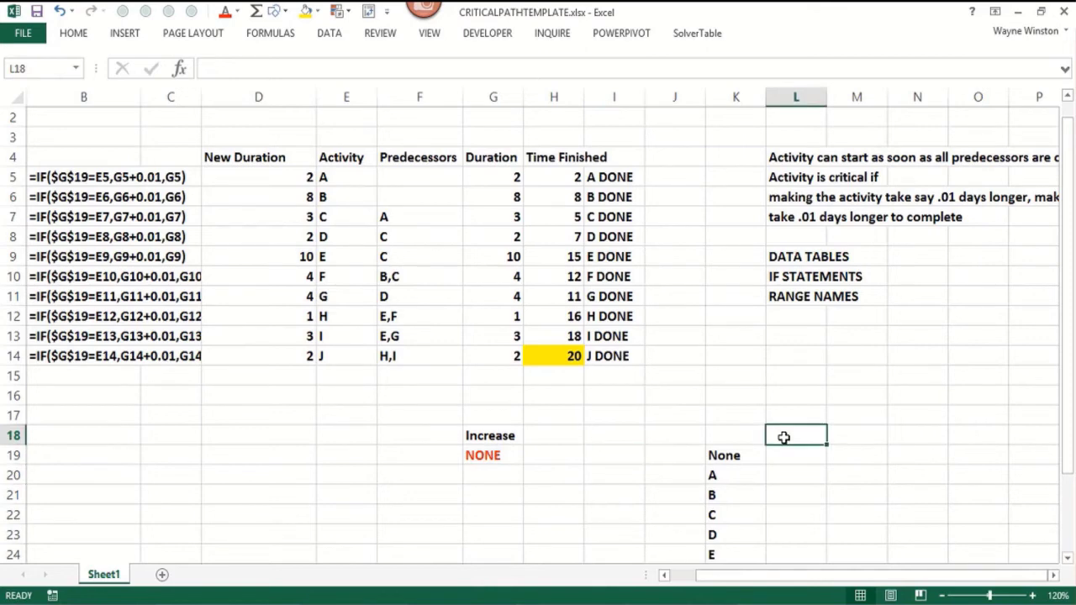
type("=")
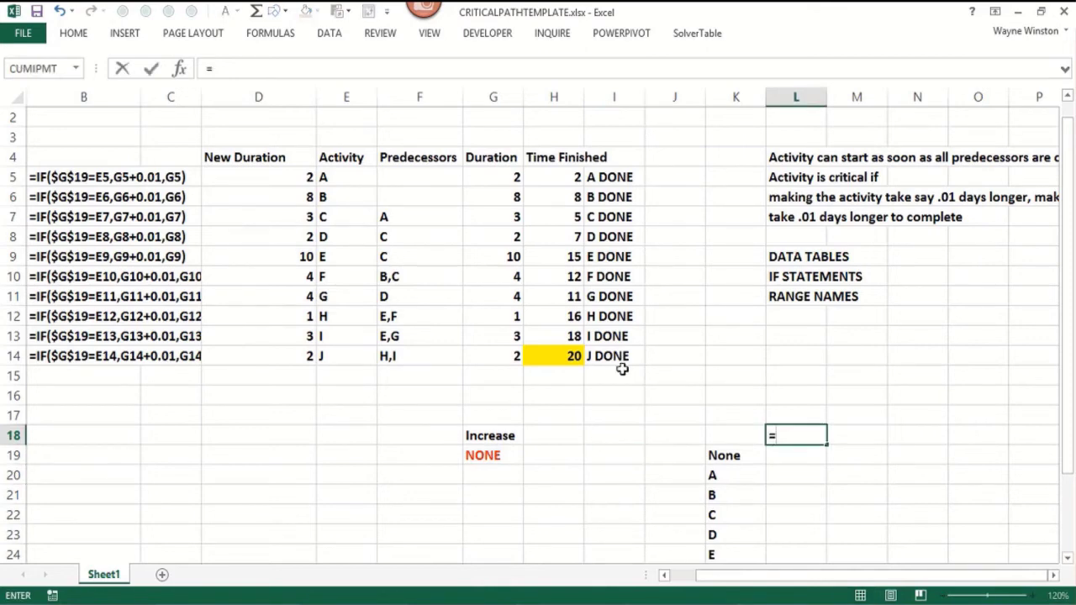
left_click(574, 355)
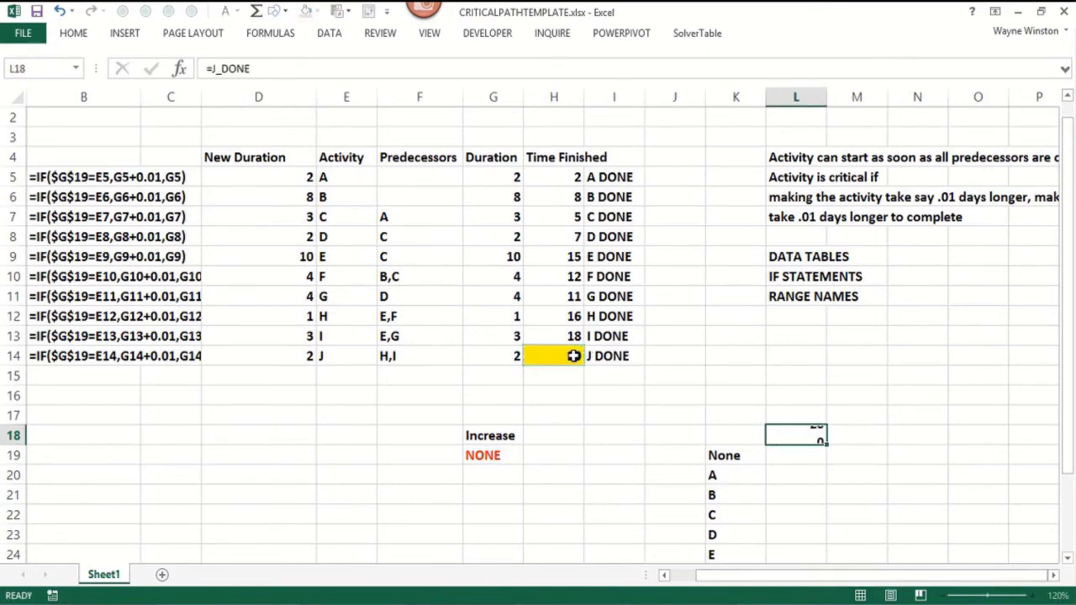
key("Return")
Create a one-variable data table on K18:L29 with G19 as the column input cell
left_click(736, 455)
mouse_move(736, 436)
left_mouse_down()
mouse_move(795, 436)
mouse_move(795, 538)
left_mouse_up()
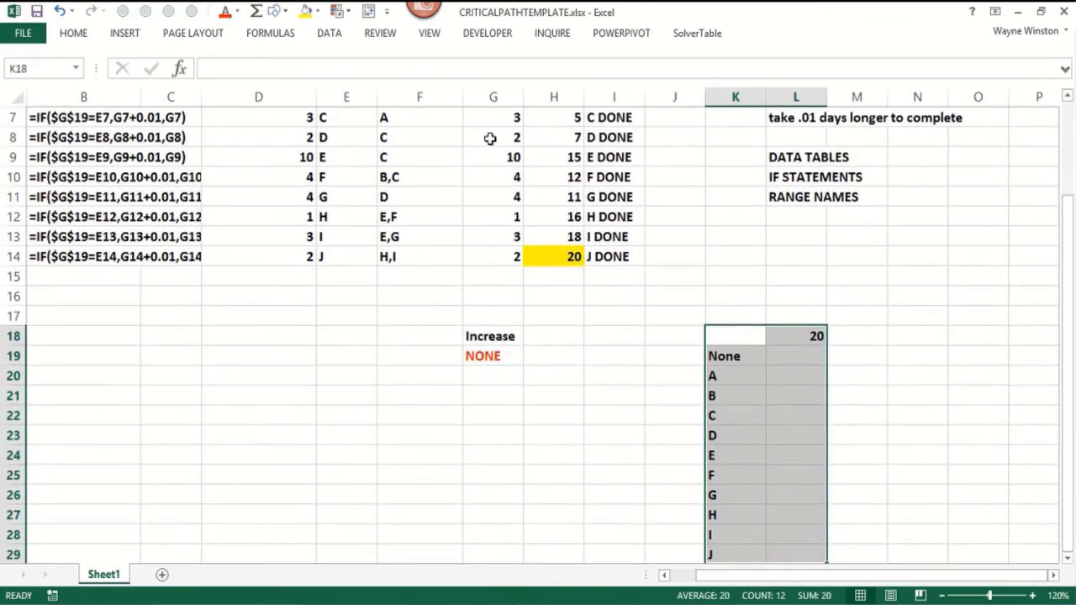
left_click(328, 33)
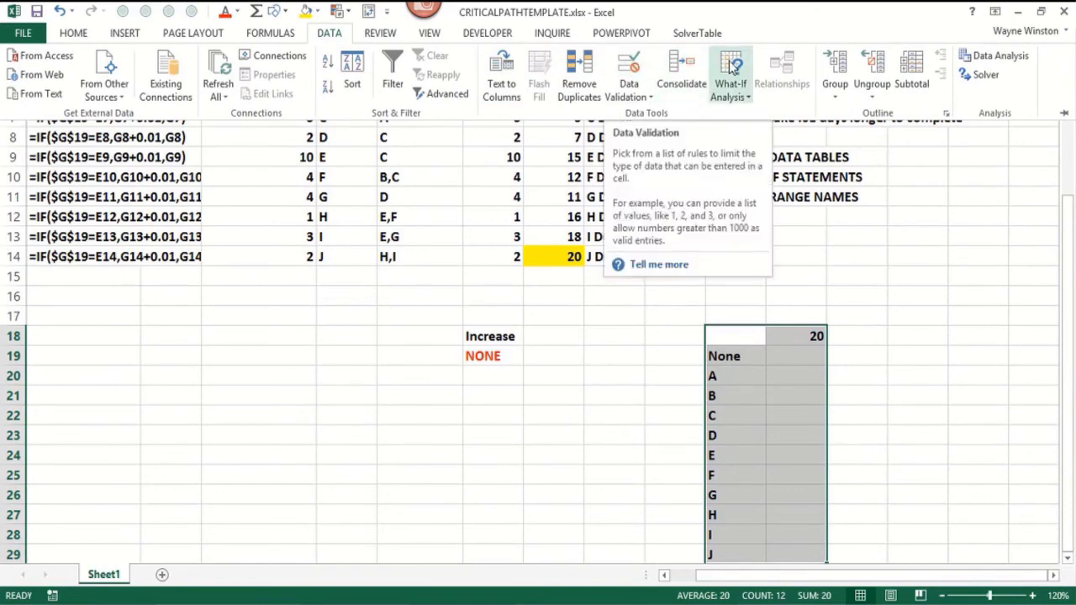
left_click(730, 84)
left_click(760, 156)
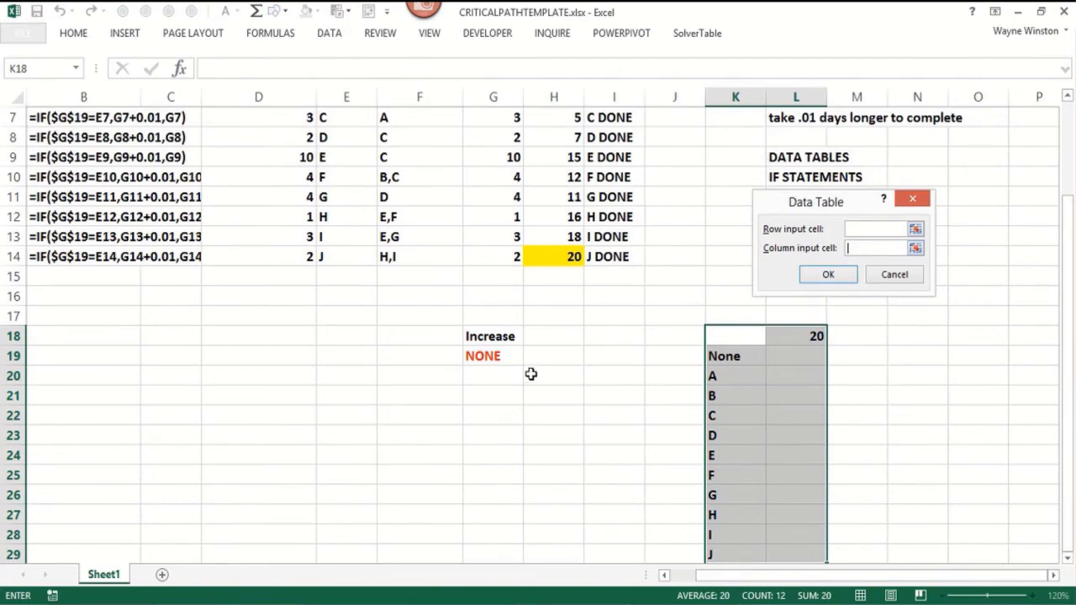
left_click(492, 356)
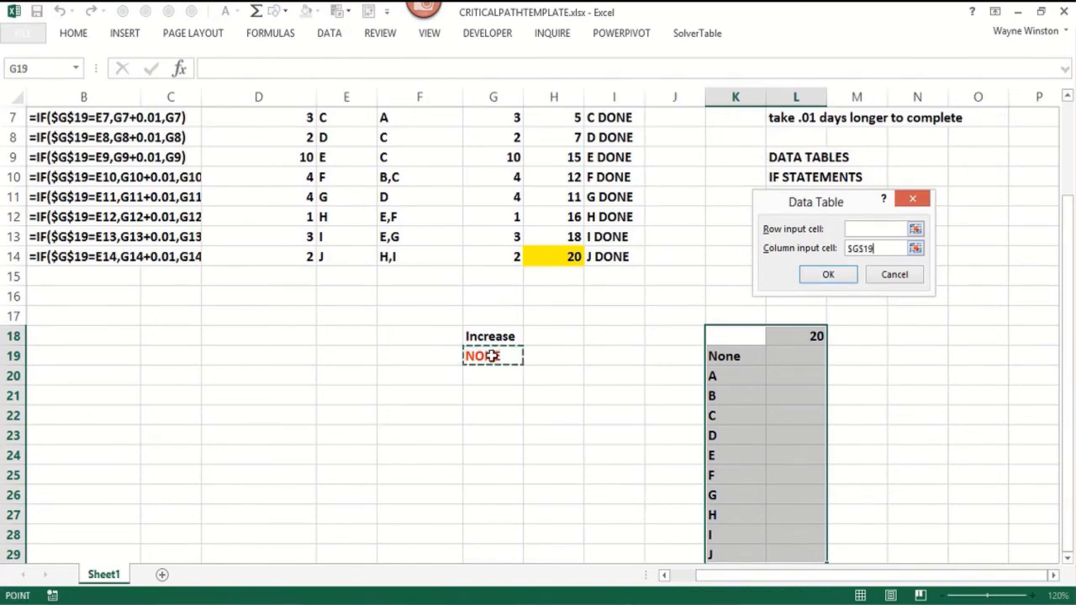
left_click(820, 276)
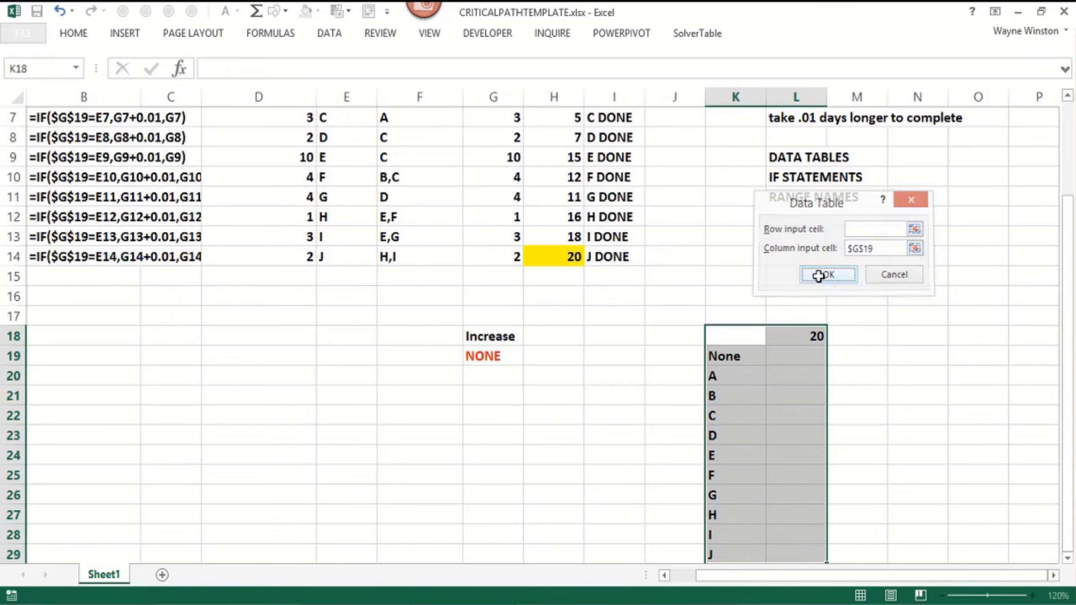
Fill the critical activities' data table results in yellow for A, C, E, I and J
left_click(784, 375)
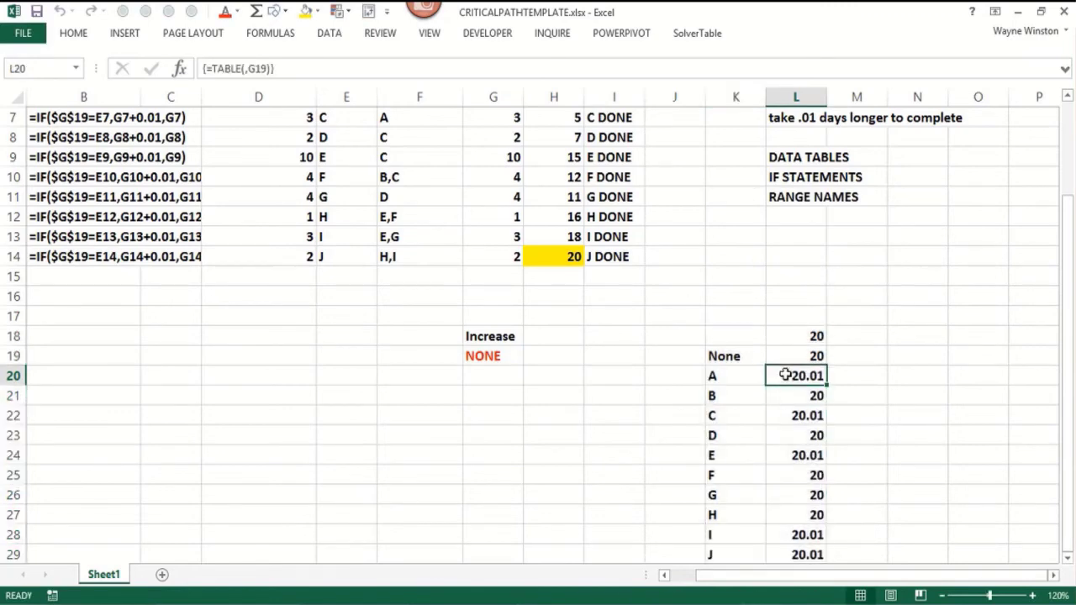
left_click(306, 11)
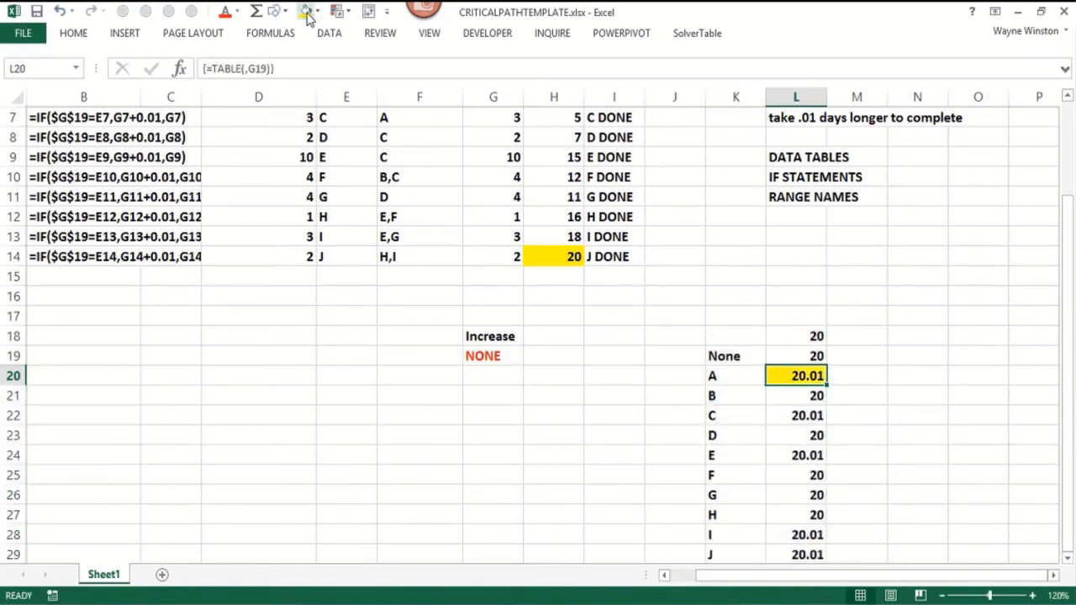
left_click(803, 414)
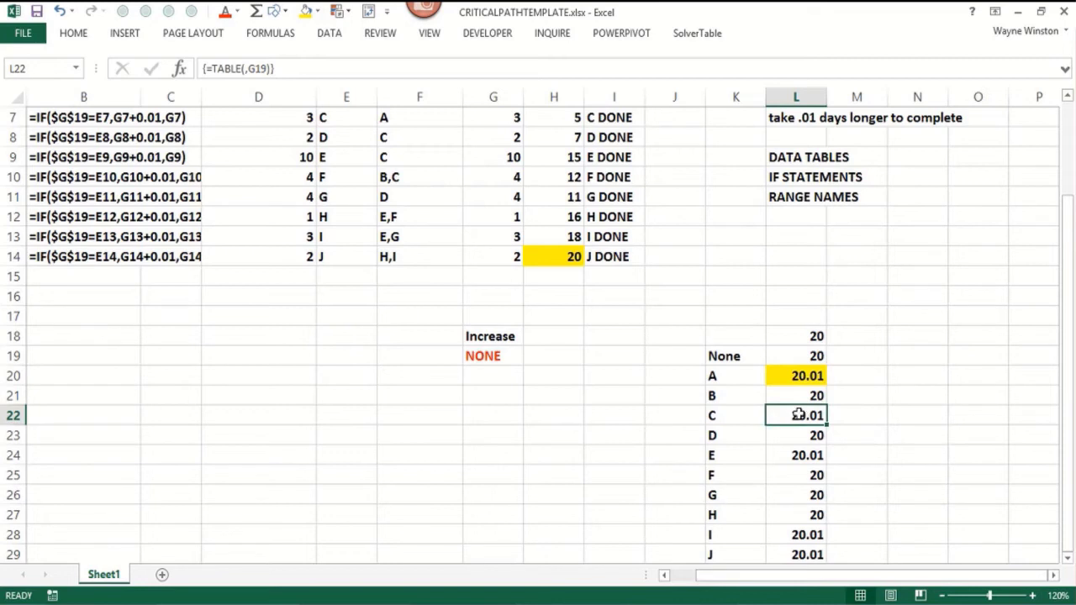
left_click(307, 12)
left_click(790, 453)
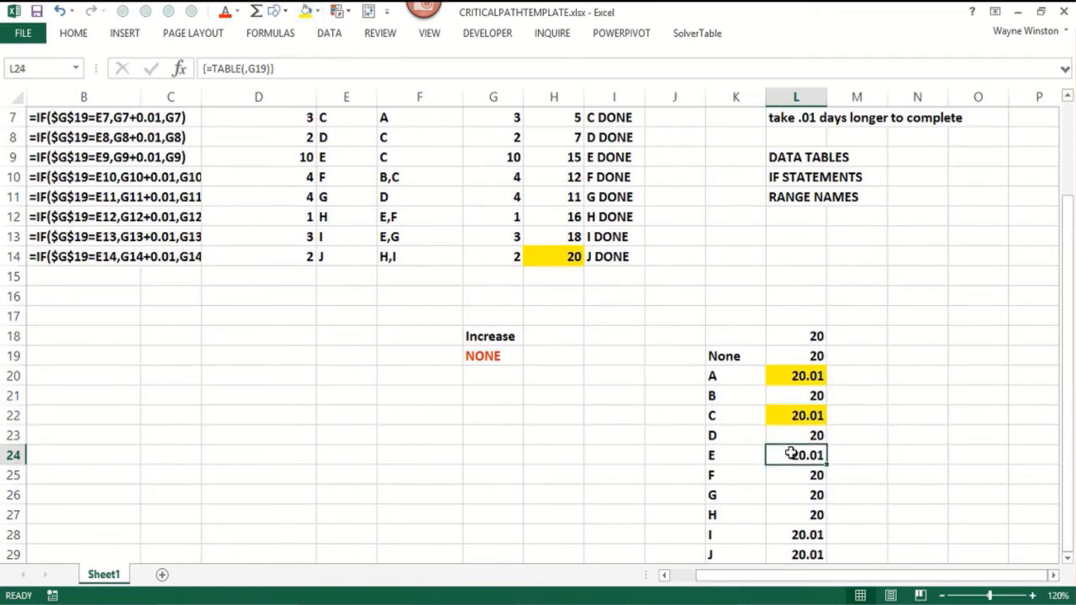
left_click(307, 15)
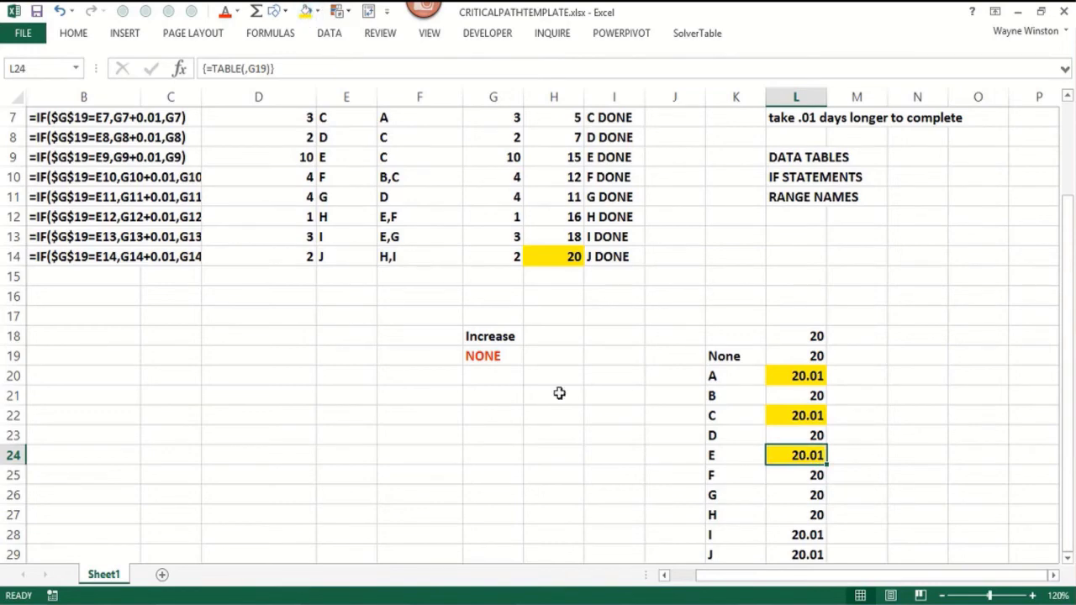
left_click(776, 535)
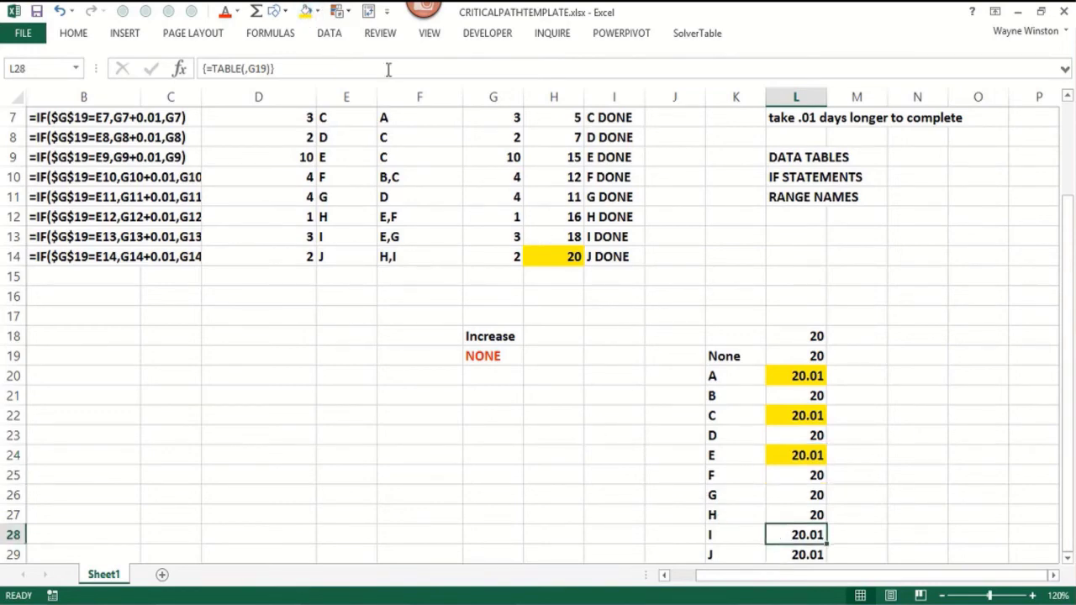
left_click(306, 12)
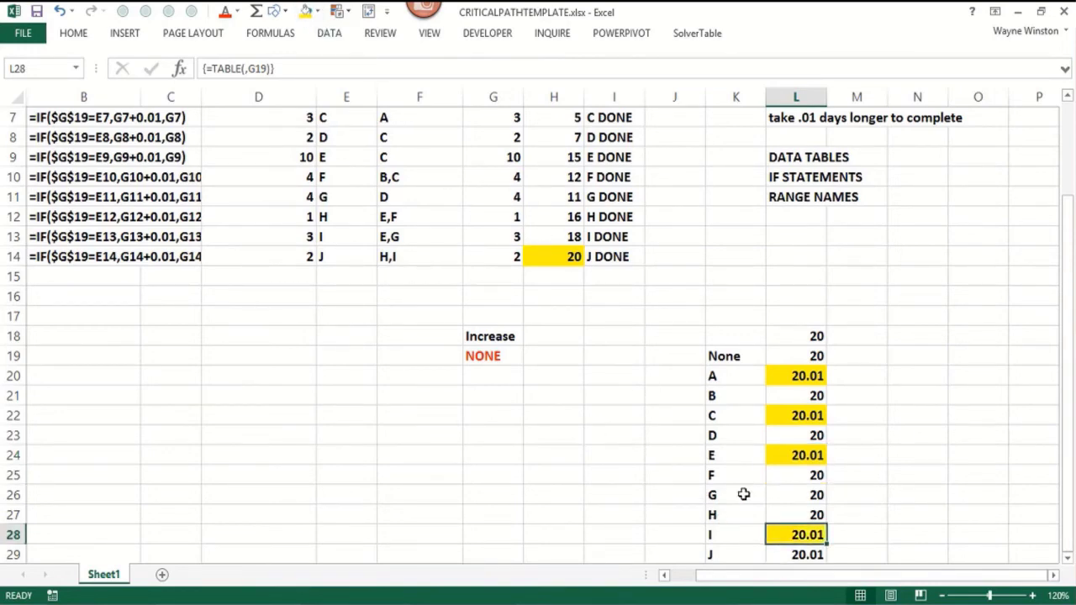
left_click(308, 10)
left_click(360, 289)
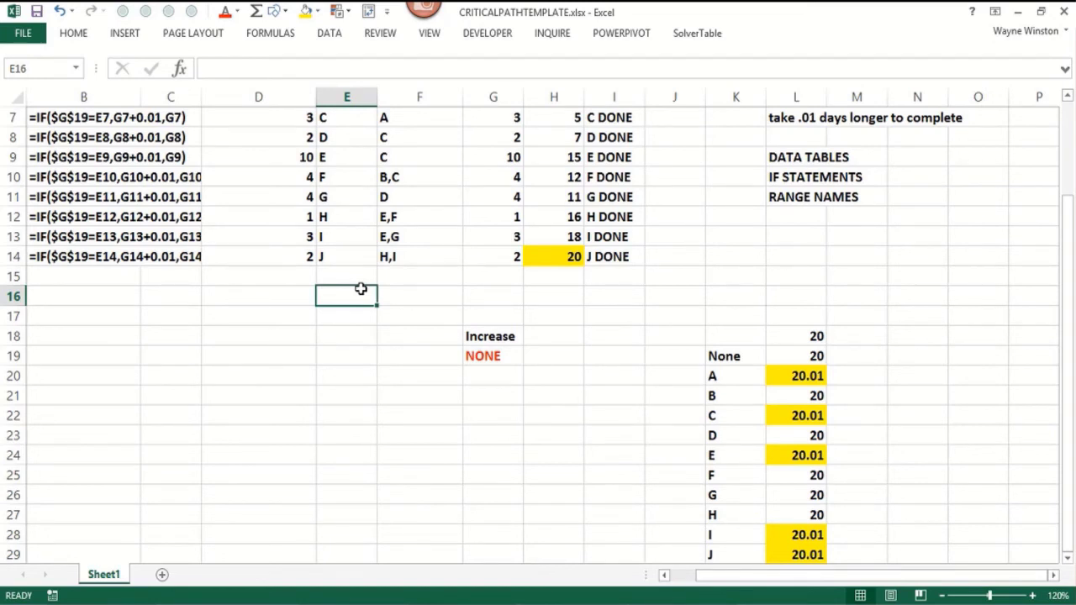
scroll(361, 289, "up", 2)
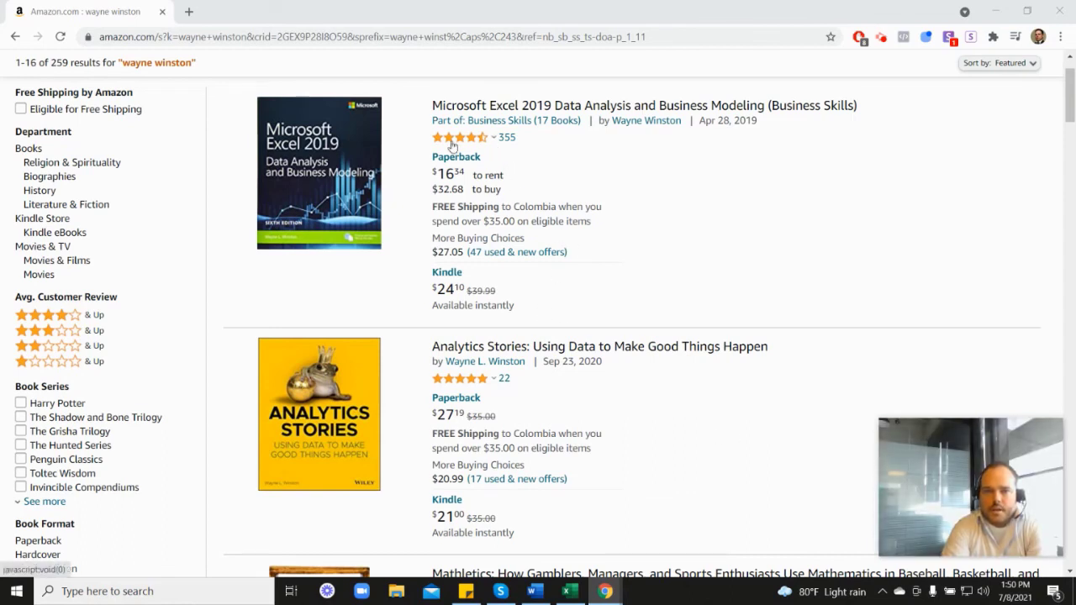
Look through the author's analytics and Excel books in the Amazon search results in Chrome
mouse_move(462, 144)
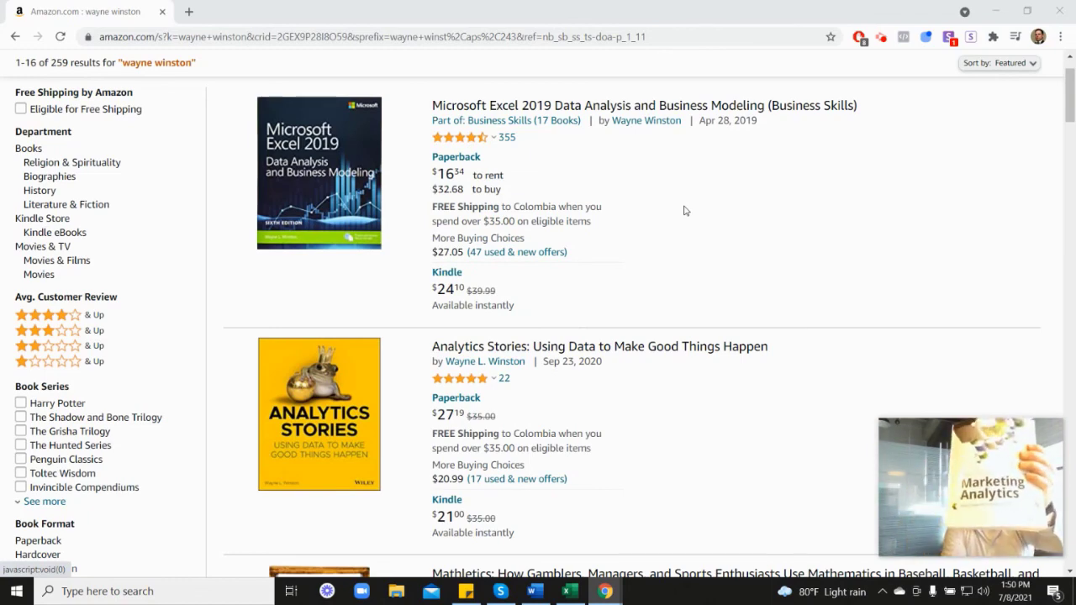
scroll(992, 341, "down", 7)
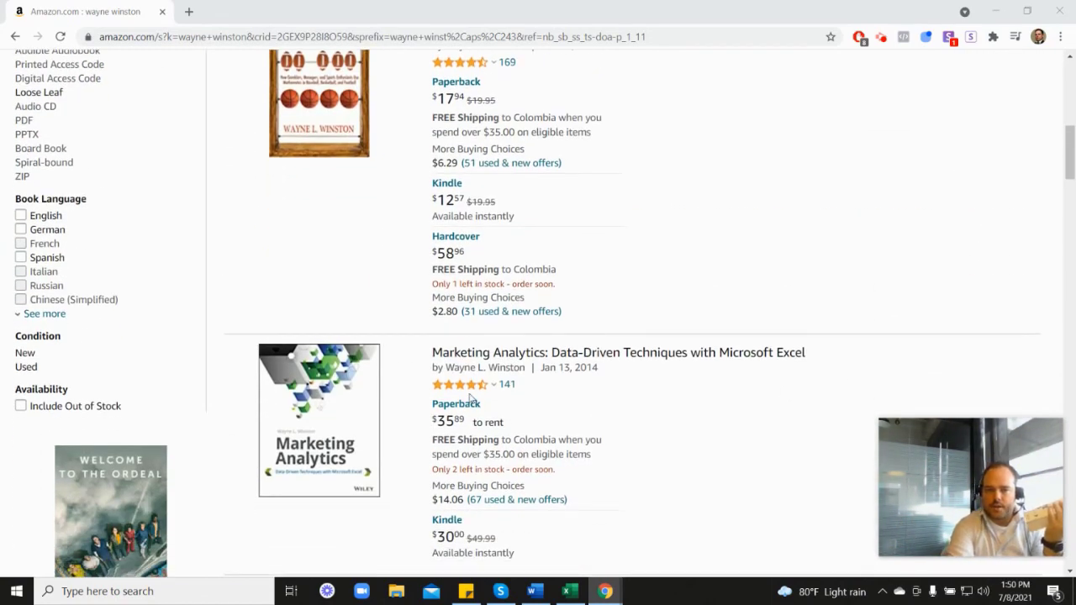
scroll(470, 400, "down", 1)
scroll(626, 319, "up", 4)
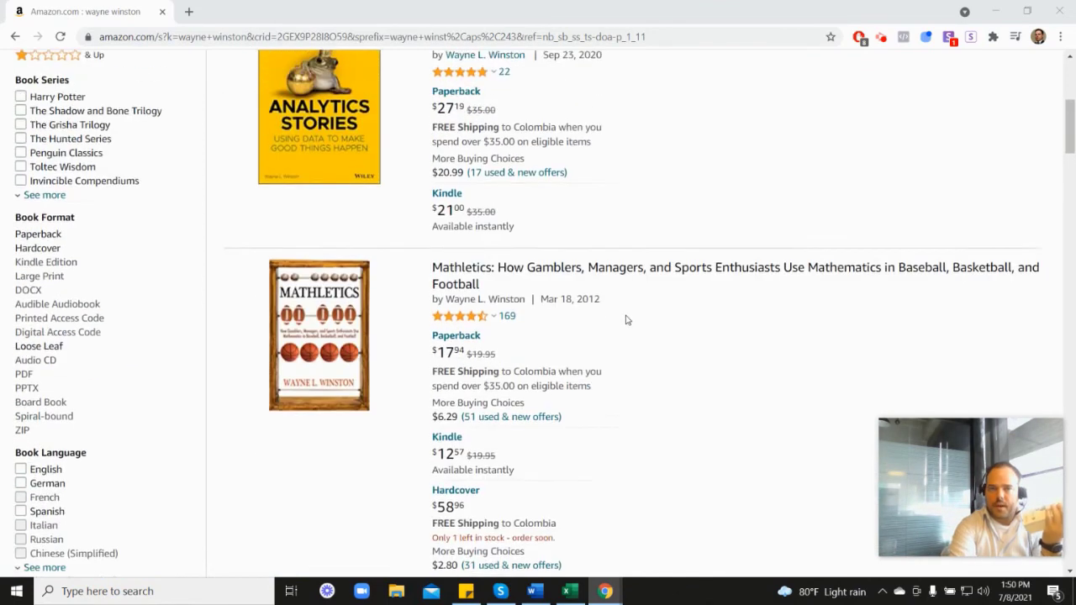
scroll(626, 319, "up", 2)
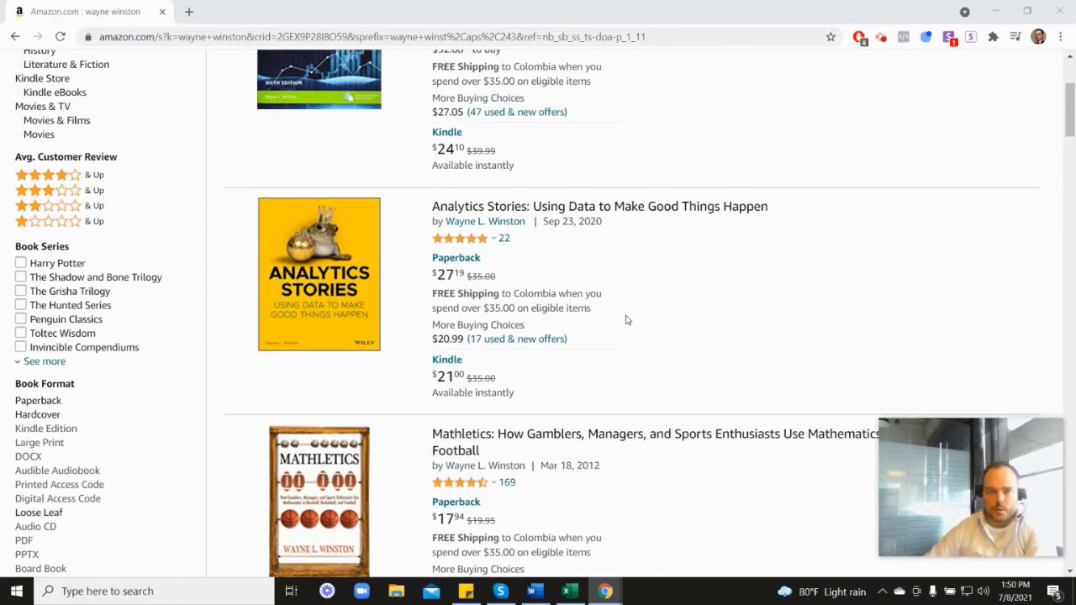